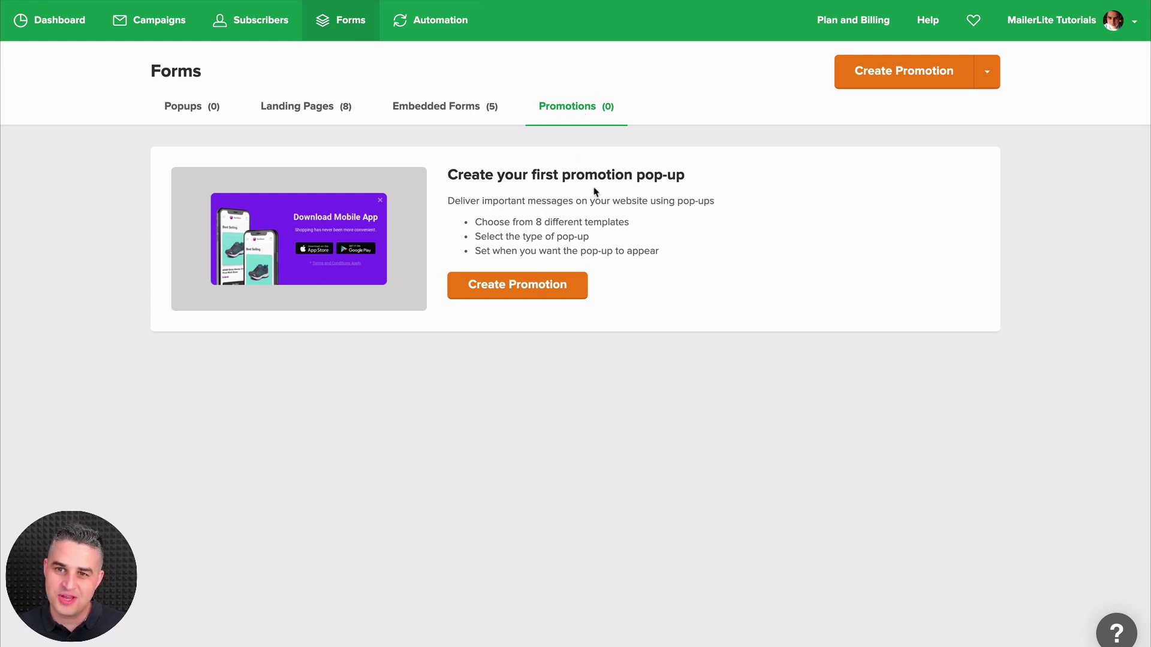
# Create a new promotion named 'Social Pop-up' and save it to reach the template gallery.
pyautogui.click(899, 78)
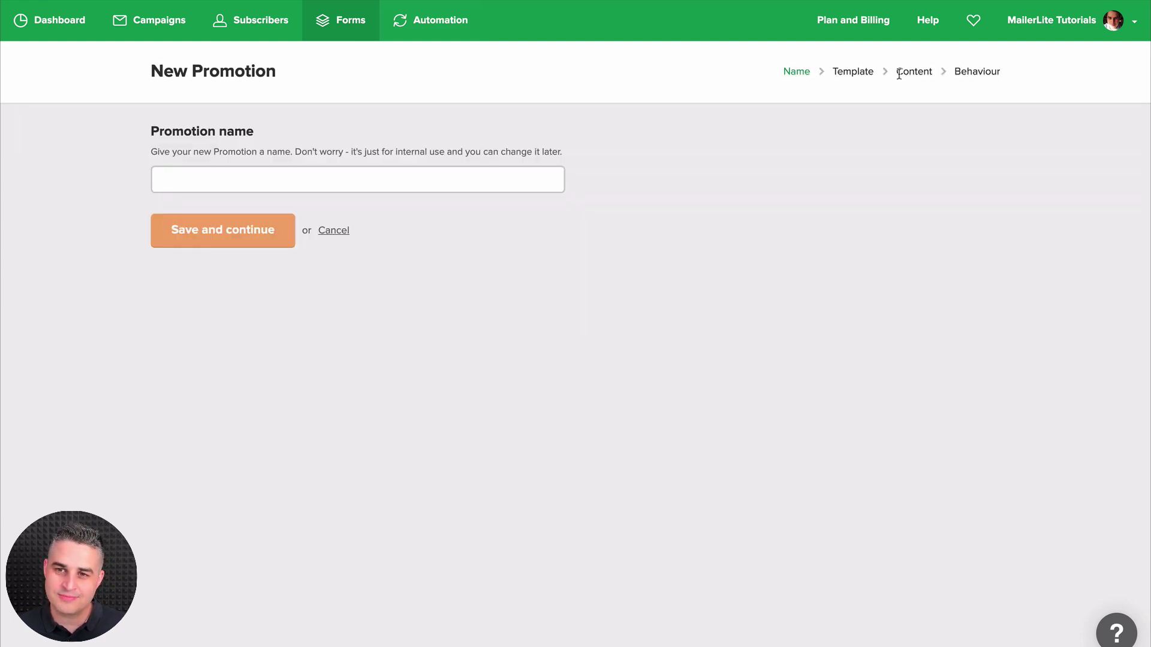
pyautogui.click(372, 187)
pyautogui.write('S')
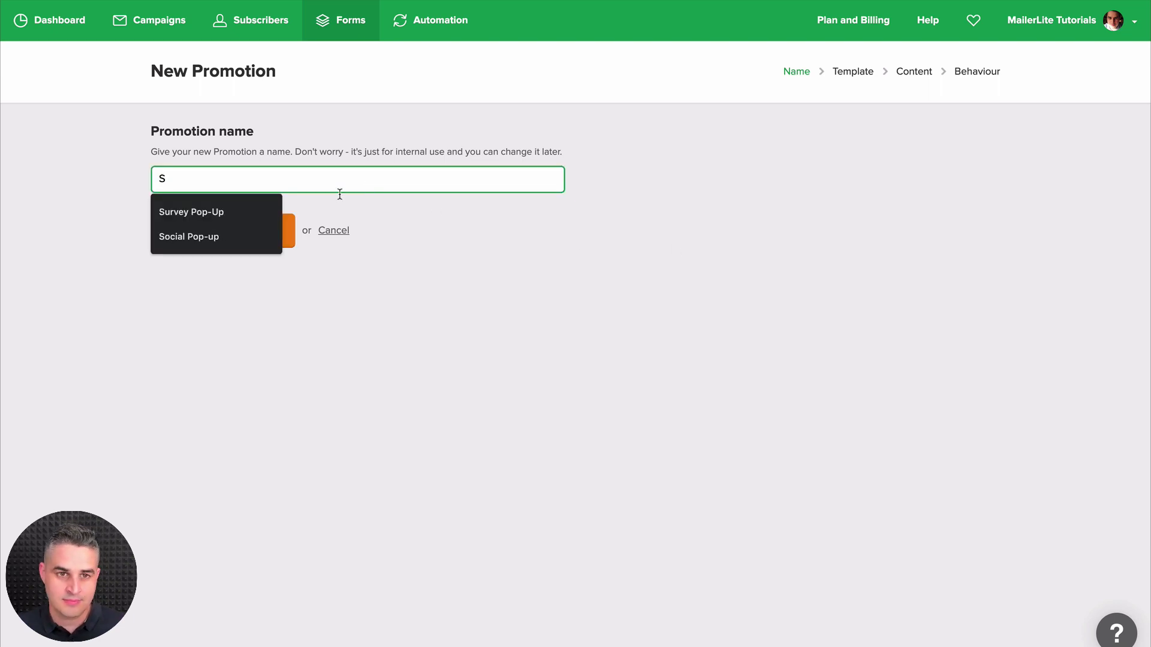
pyautogui.click(217, 236)
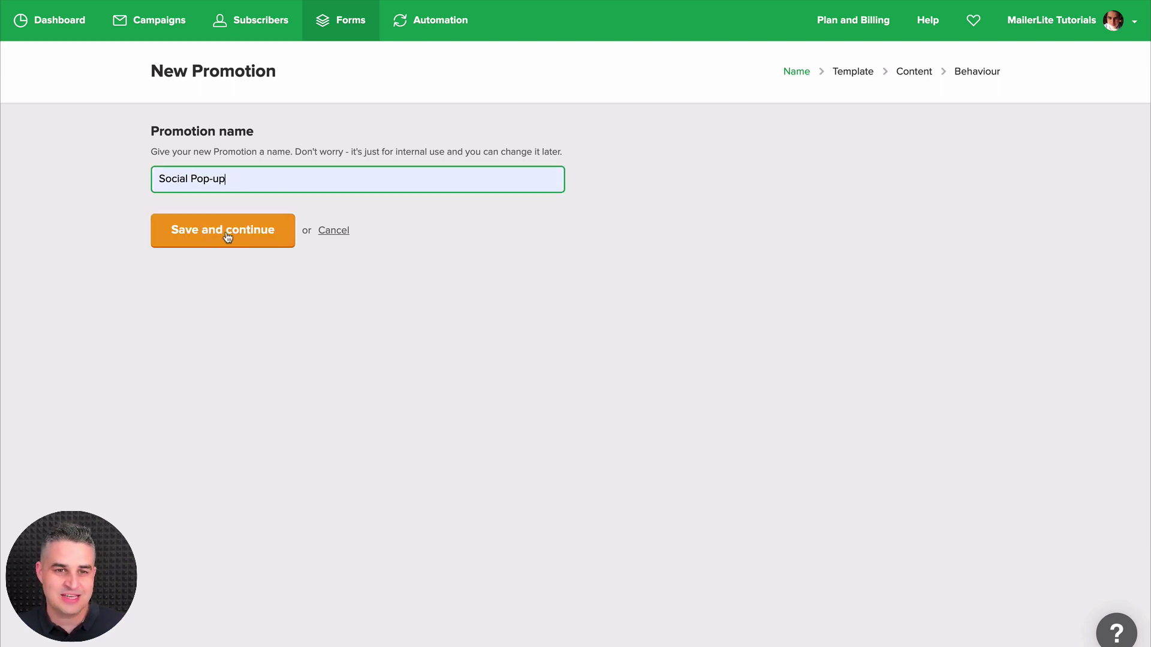
pyautogui.click(228, 238)
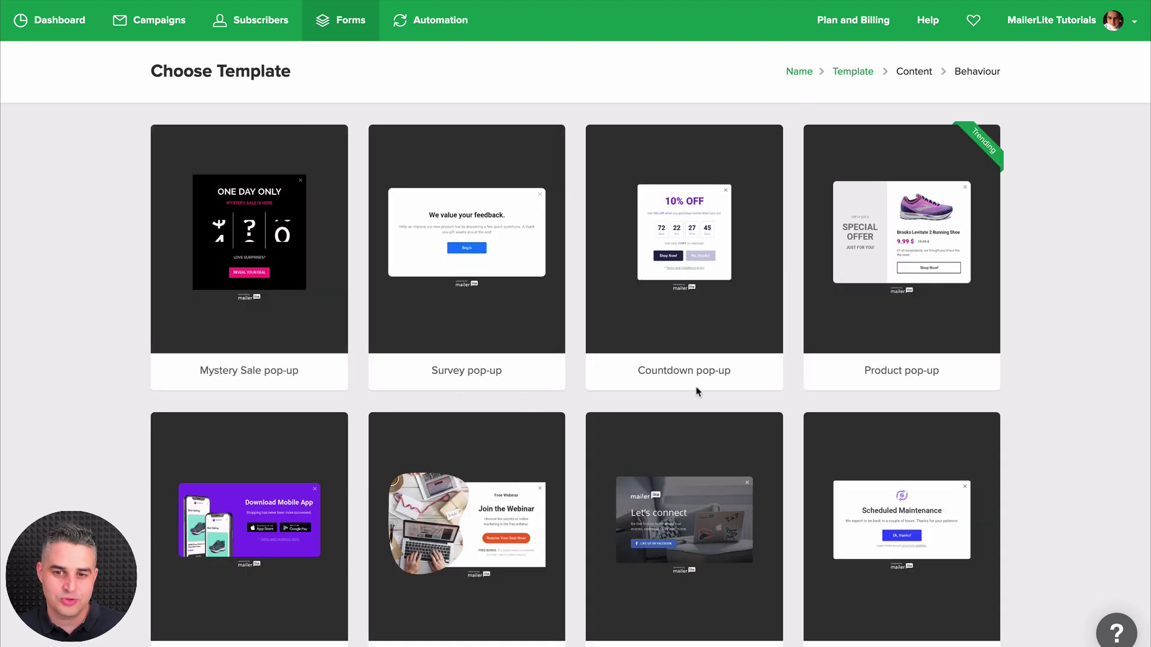
pyautogui.scroll(-2, 697, 391)
# Choose the Social pop-up template and switch it to a slide-in layout.
pyautogui.moveTo(681, 334)
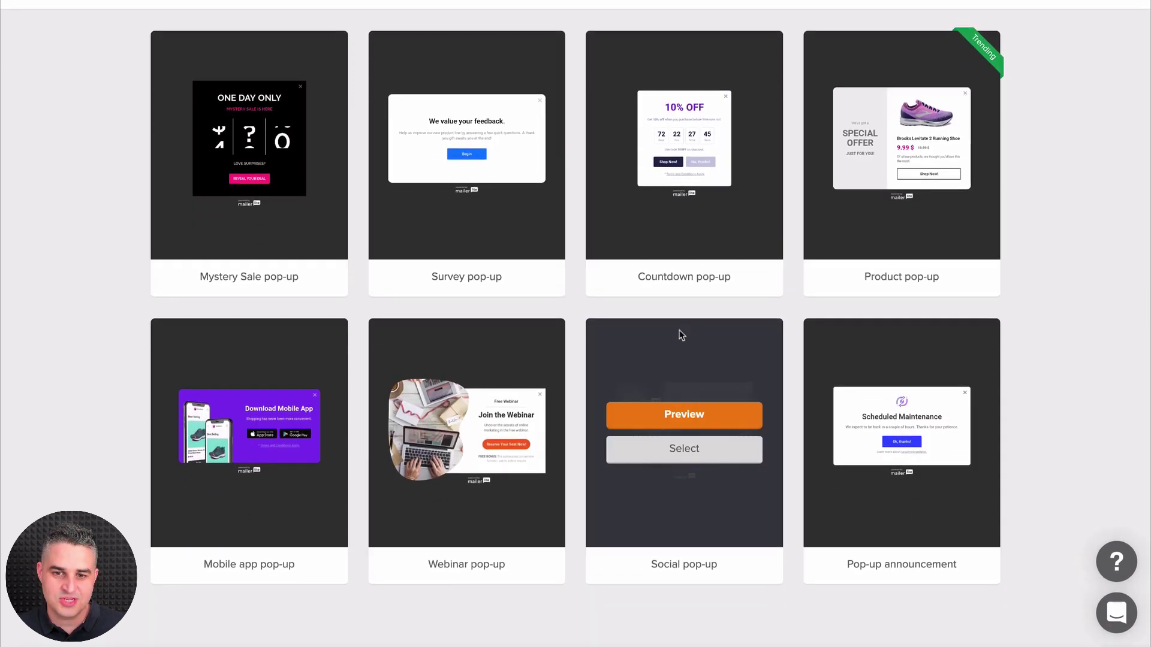
pyautogui.click(691, 454)
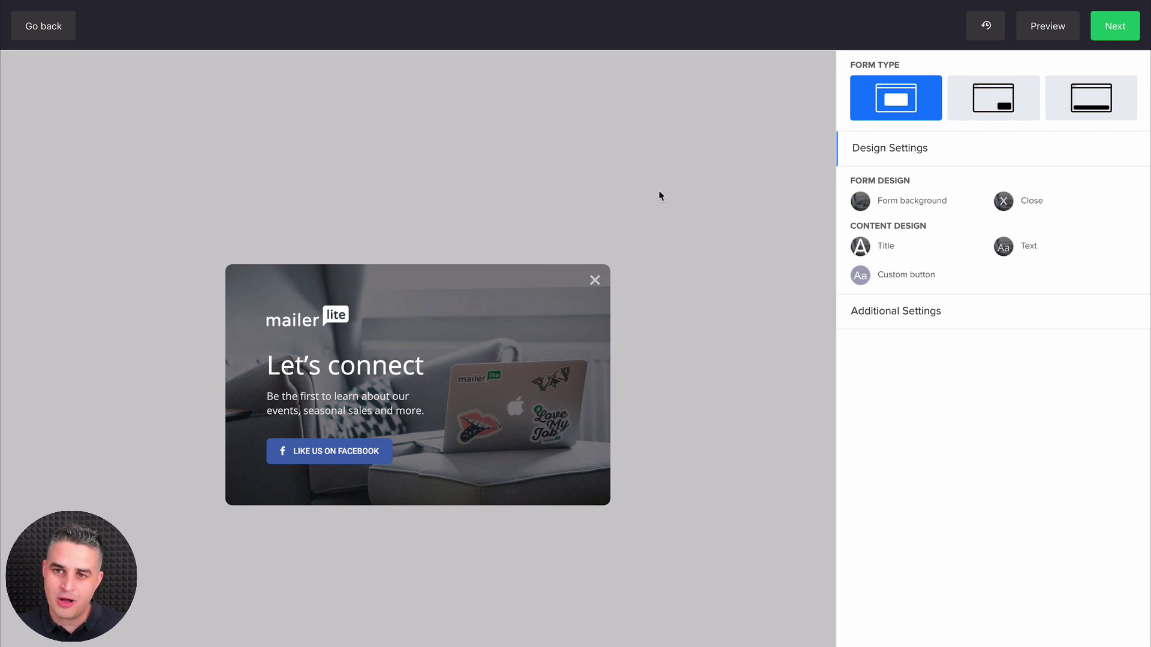
pyautogui.click(983, 102)
pyautogui.scroll(-2, 983, 102)
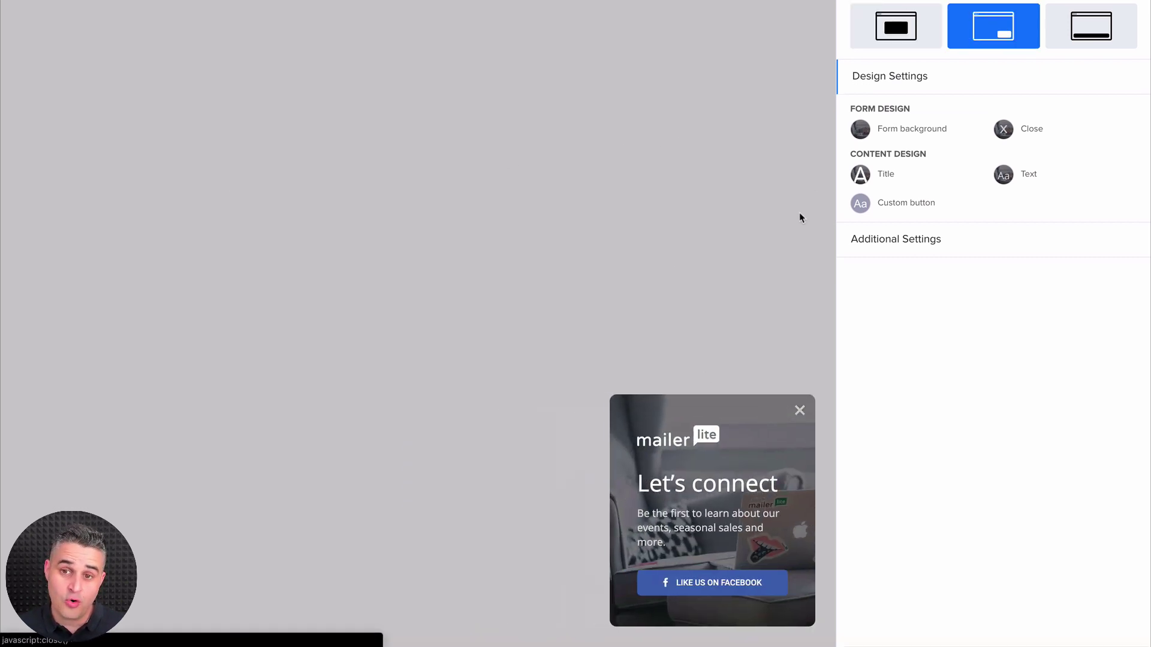
# Try a left-side slide-in and a top bar, then return to the centred pop-up.
pyautogui.click(926, 246)
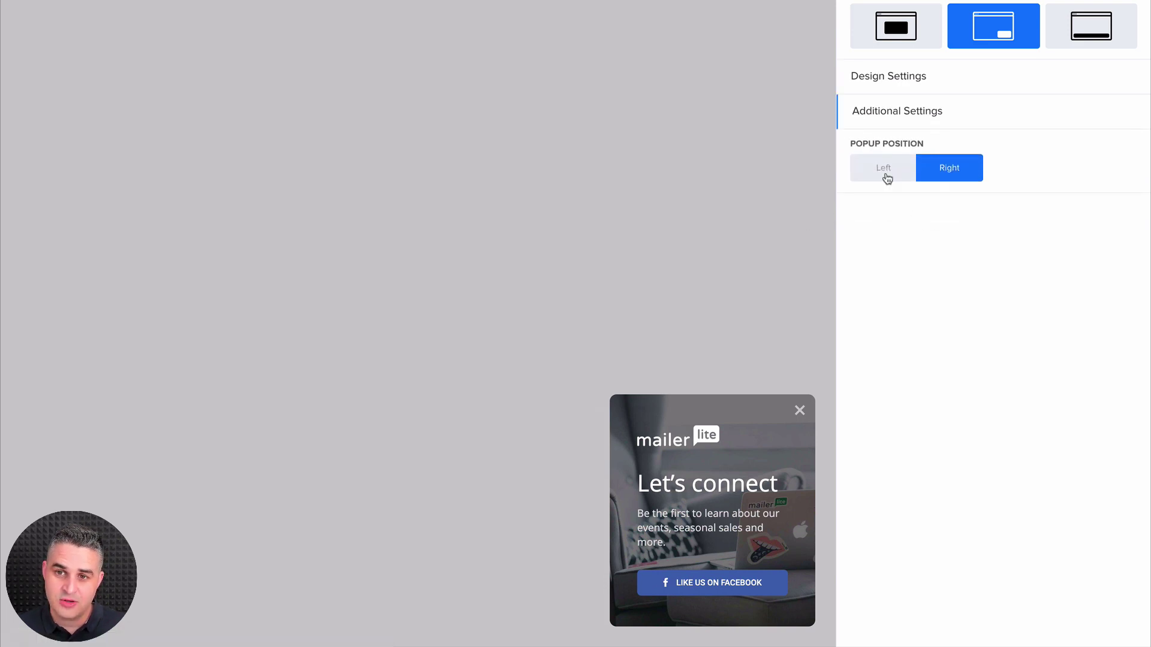
pyautogui.click(887, 175)
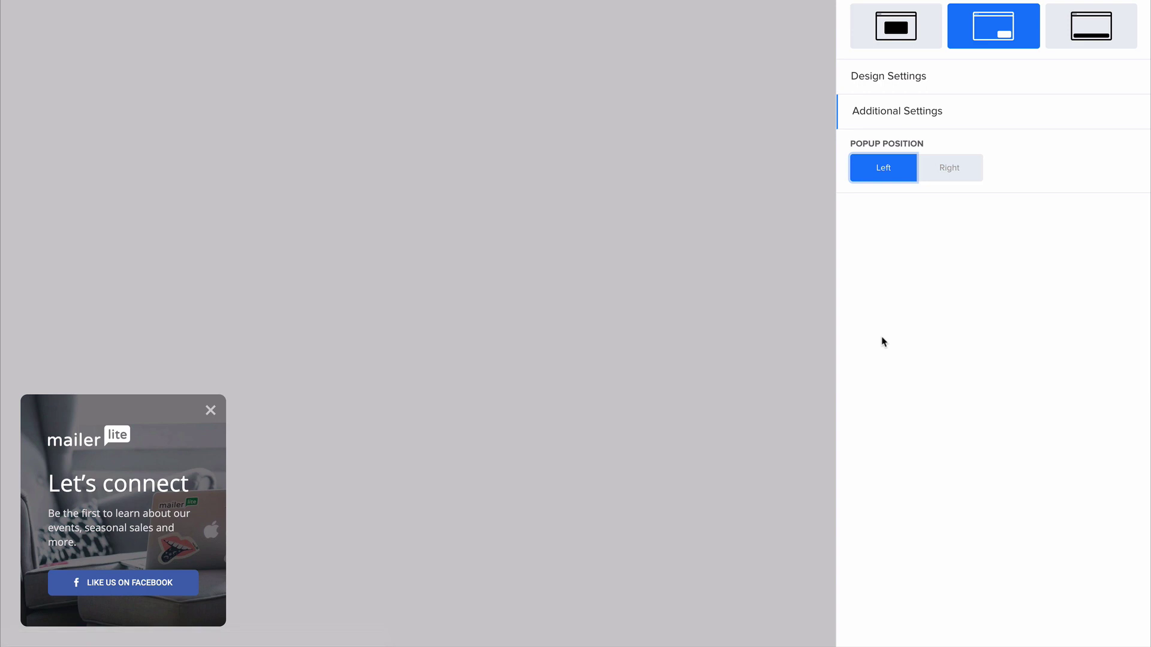
pyautogui.click(1092, 31)
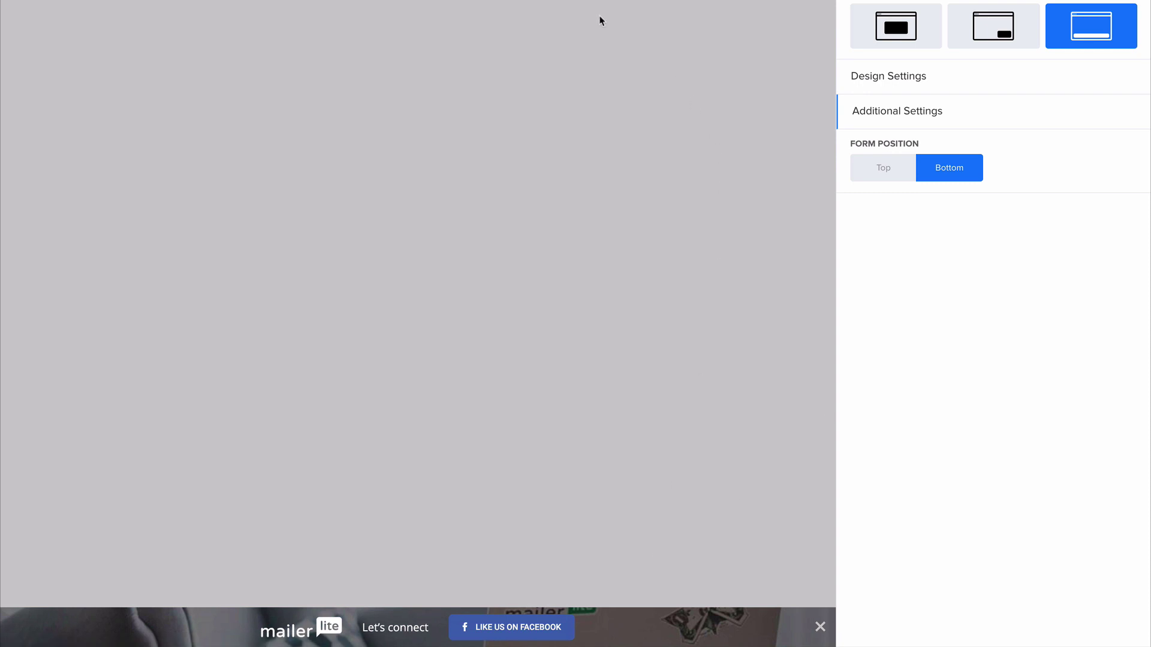
pyautogui.click(887, 169)
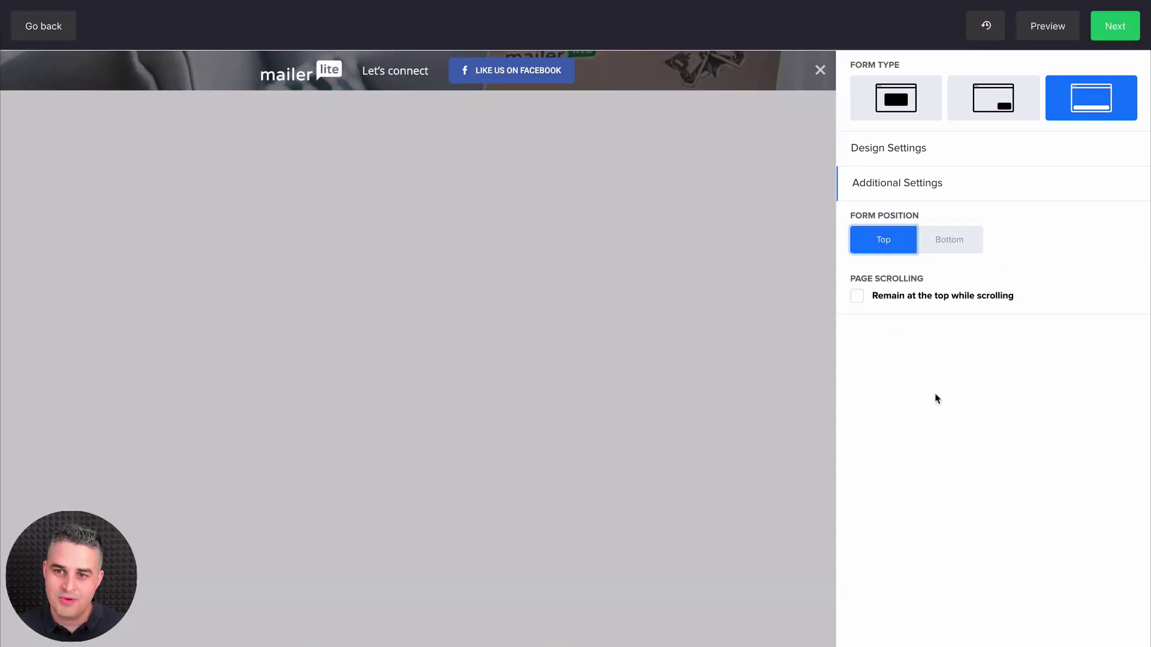
pyautogui.click(889, 108)
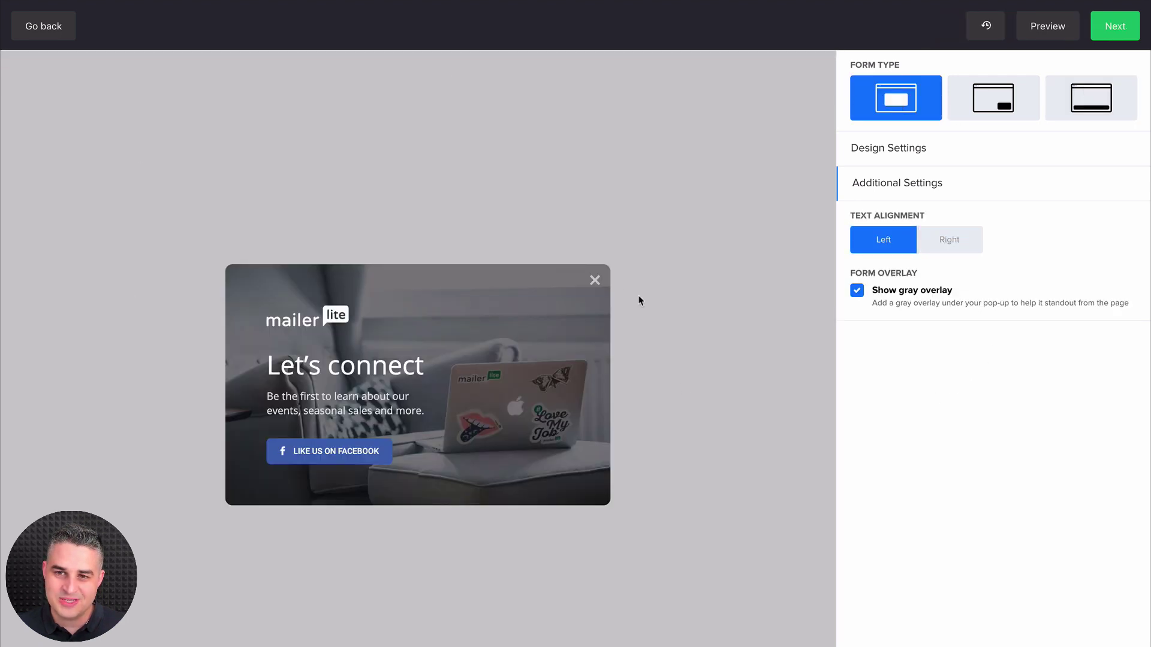
# In Design Settings, inspect the close icon colour, title font and custom button style settings.
pyautogui.click(940, 152)
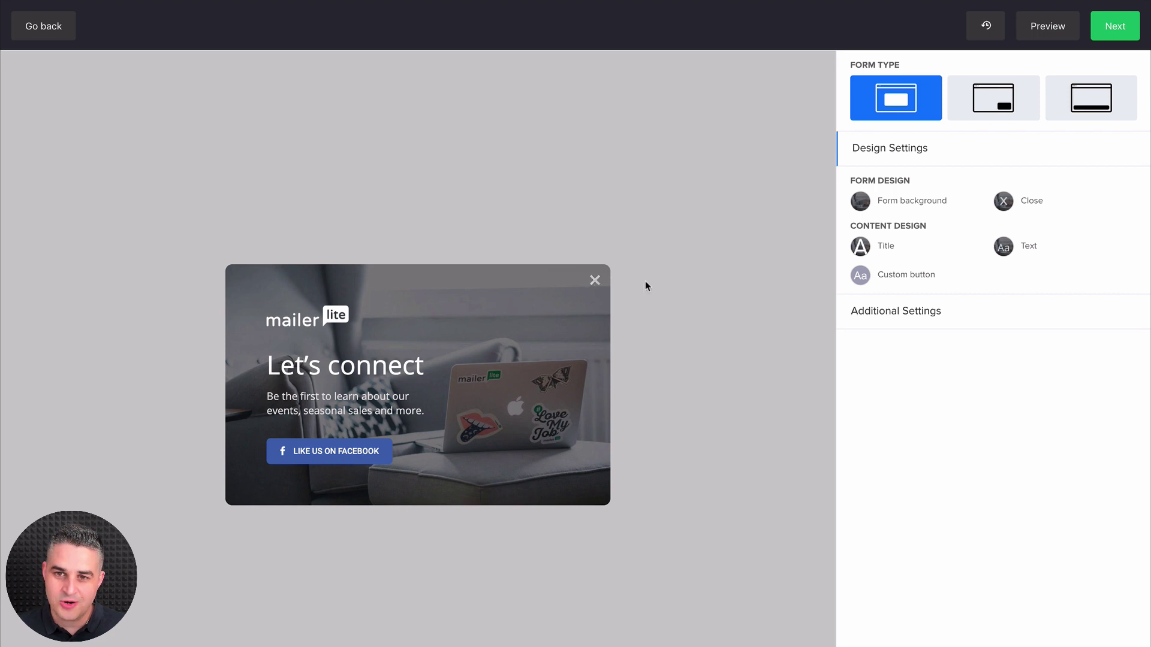
pyautogui.click(1009, 205)
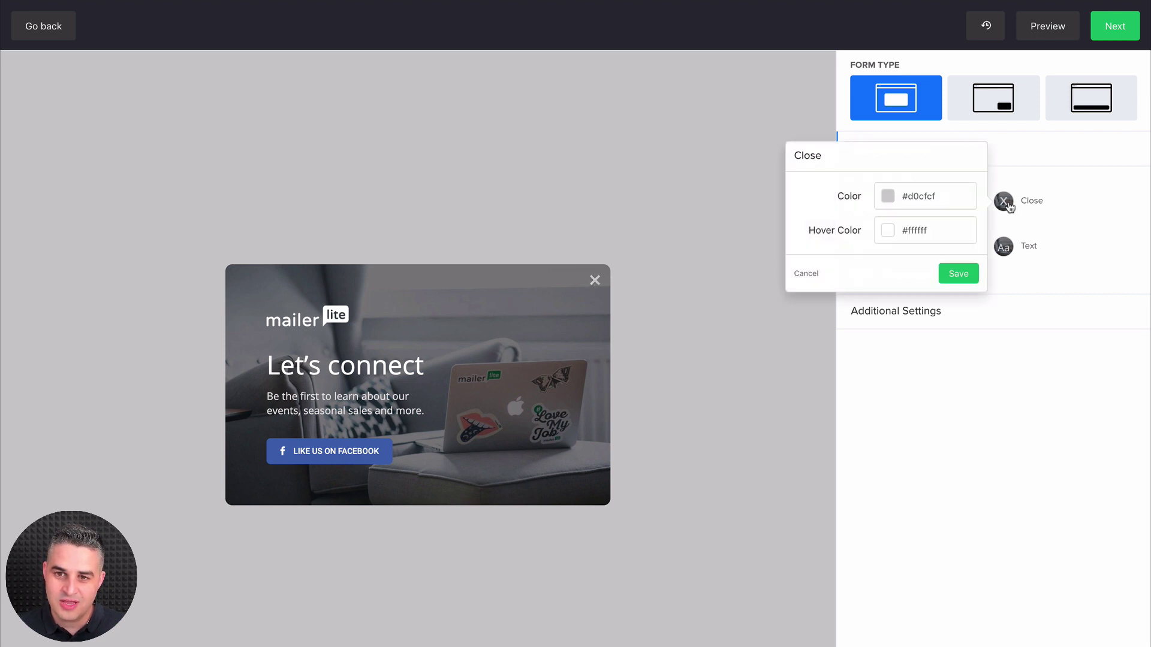
pyautogui.click(969, 420)
pyautogui.click(883, 252)
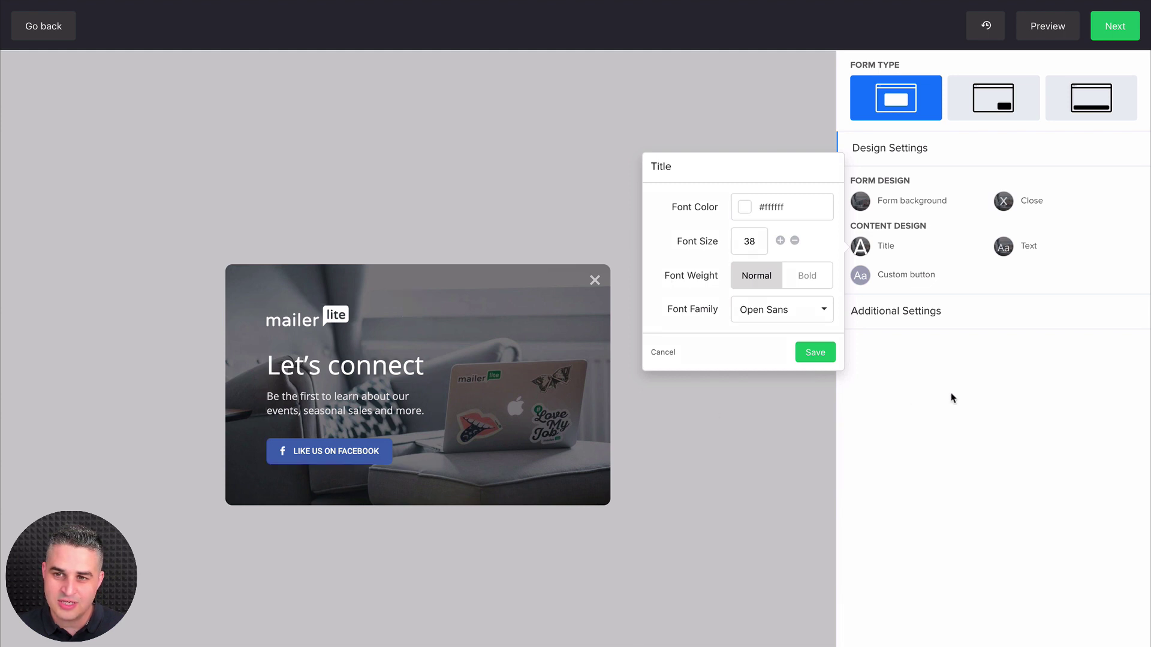
pyautogui.click(989, 420)
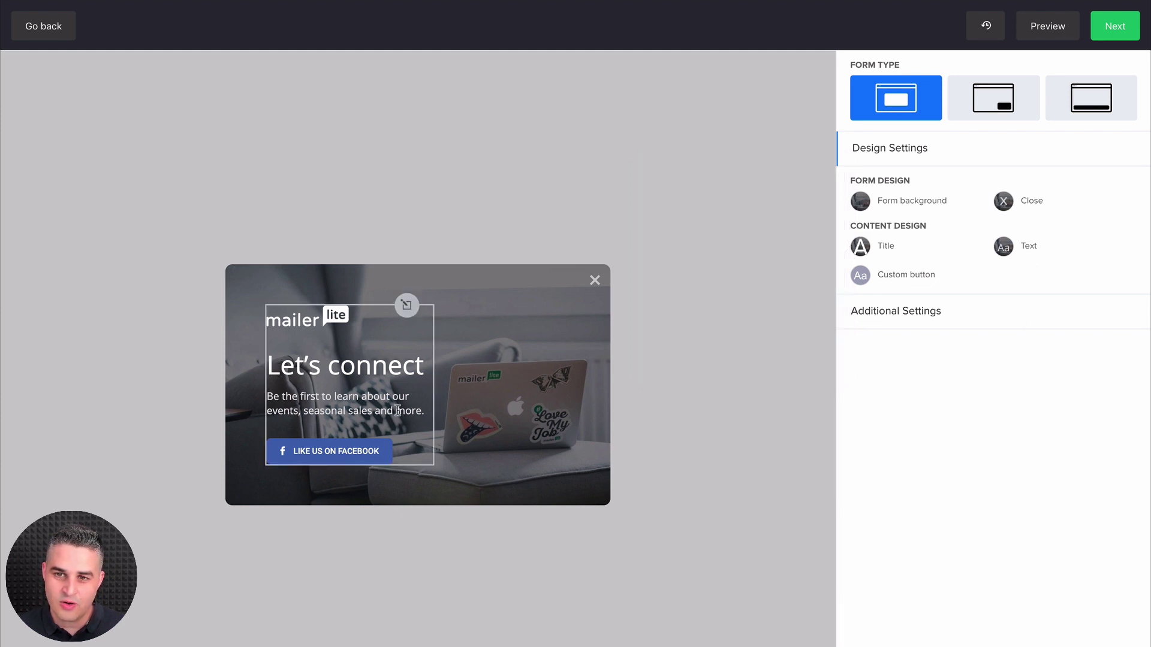
pyautogui.click(913, 277)
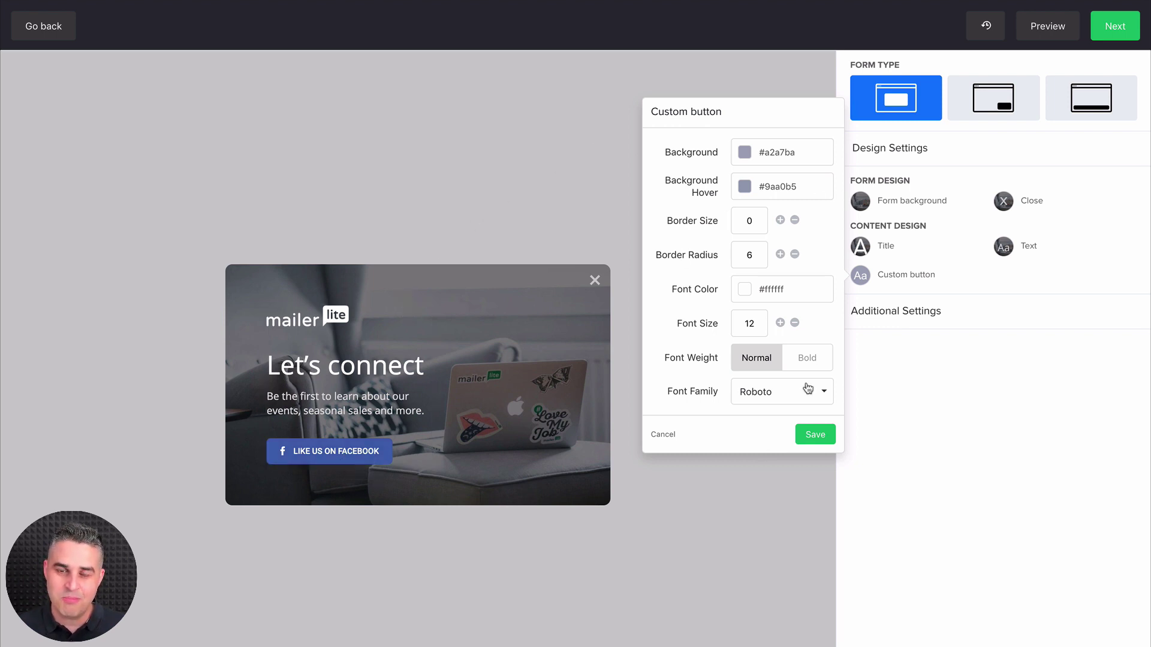
pyautogui.click(966, 439)
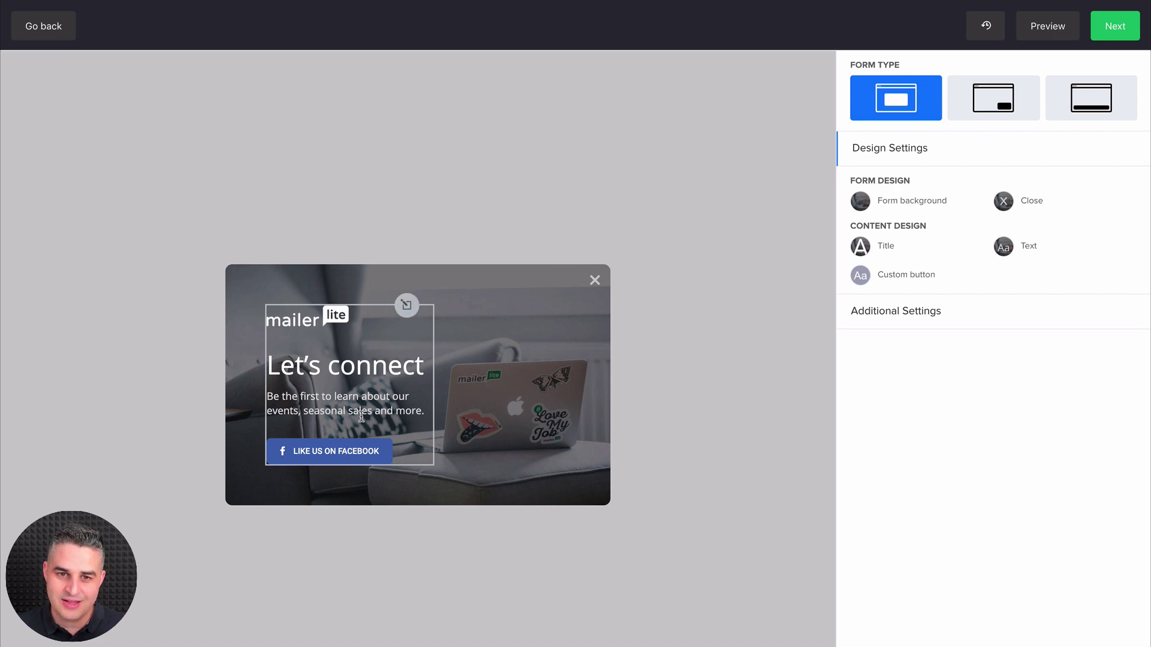
pyautogui.click(408, 308)
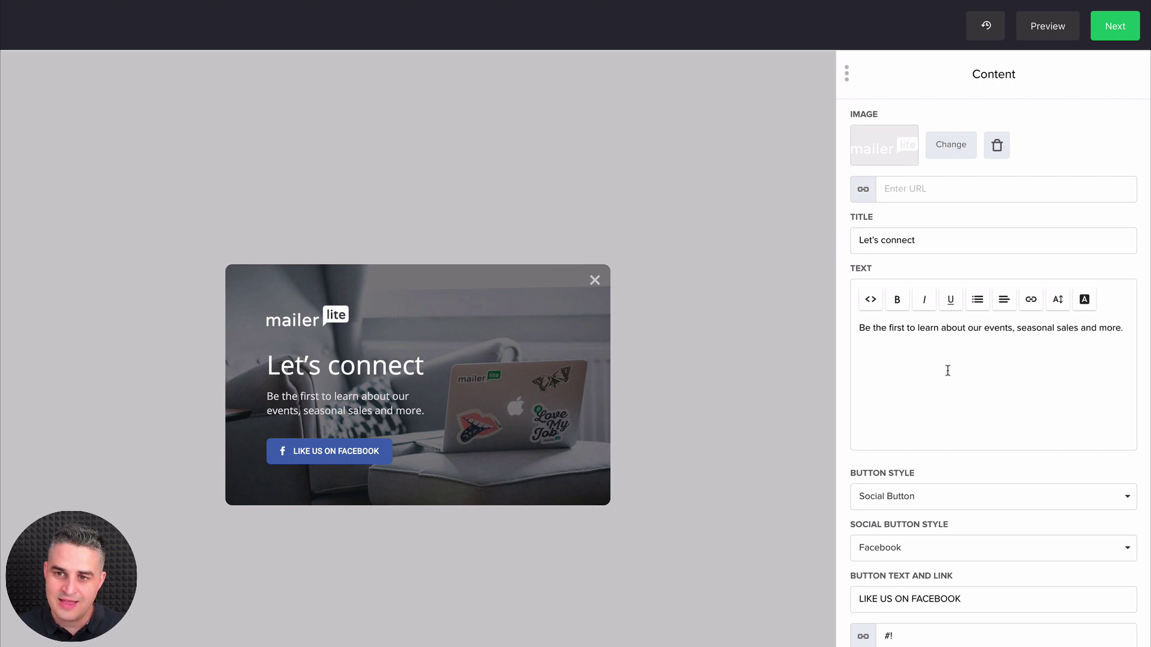
pyautogui.doubleClick(1036, 328)
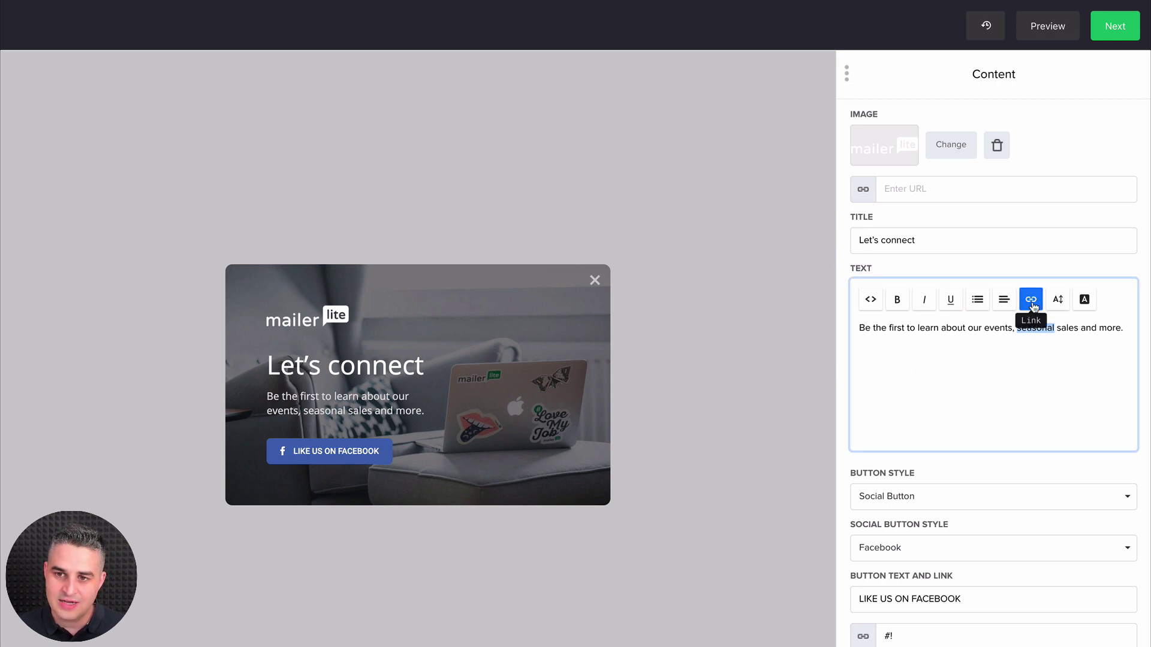
pyautogui.click(1031, 300)
pyautogui.click(913, 335)
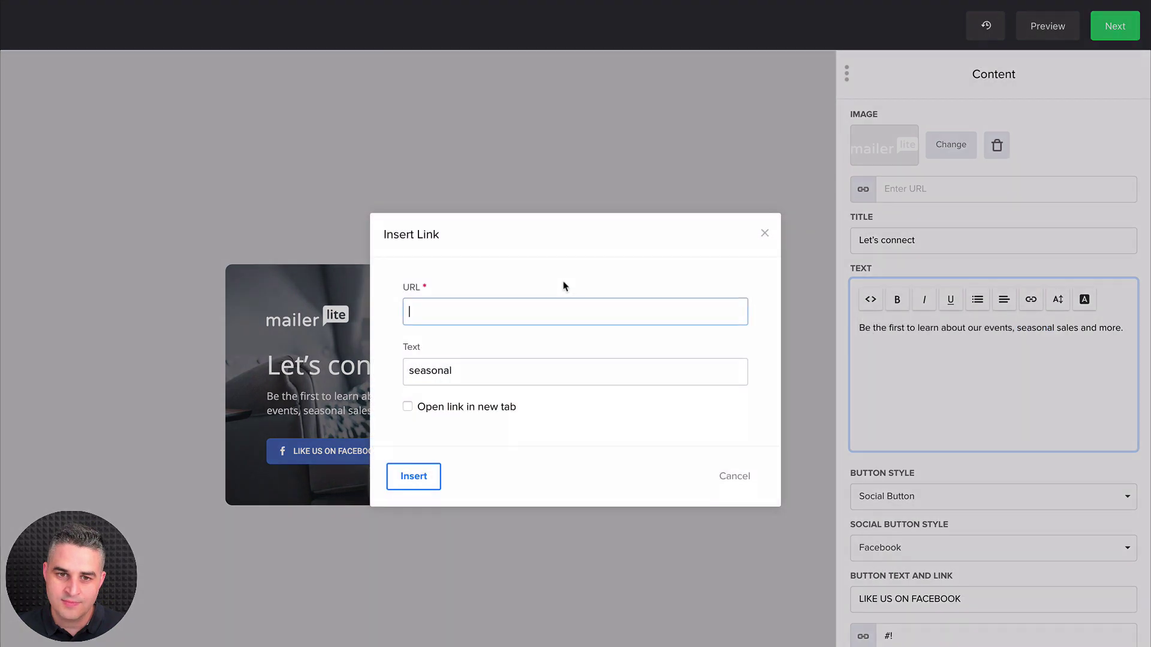
pyautogui.write('www.mailerlite.com')
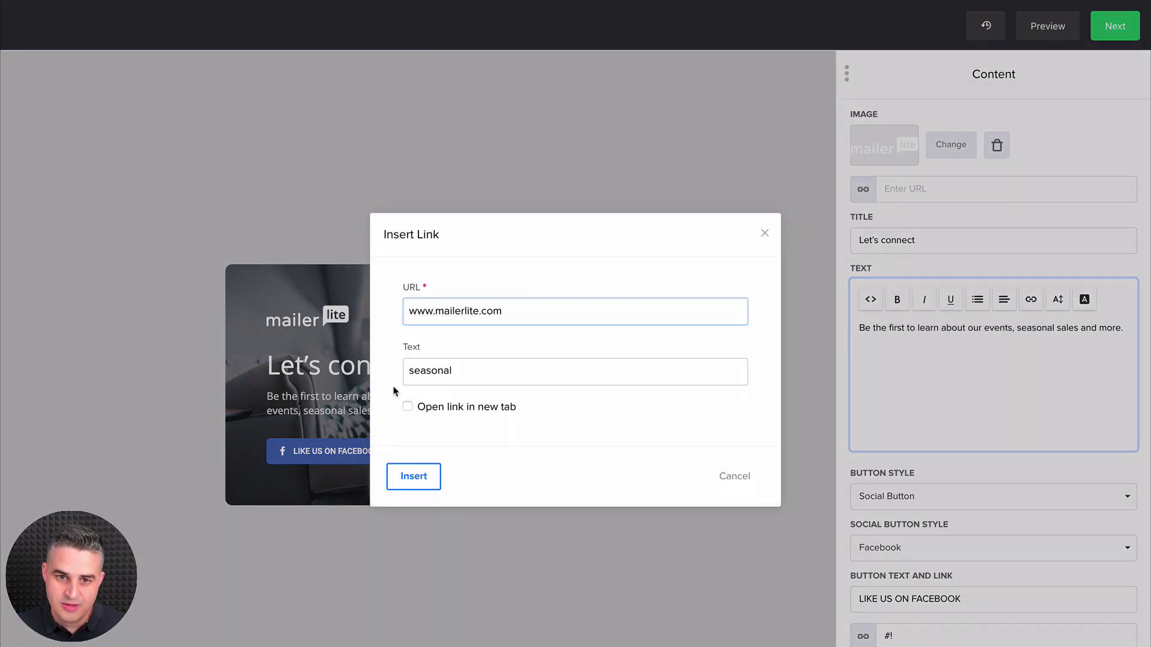
pyautogui.click(408, 407)
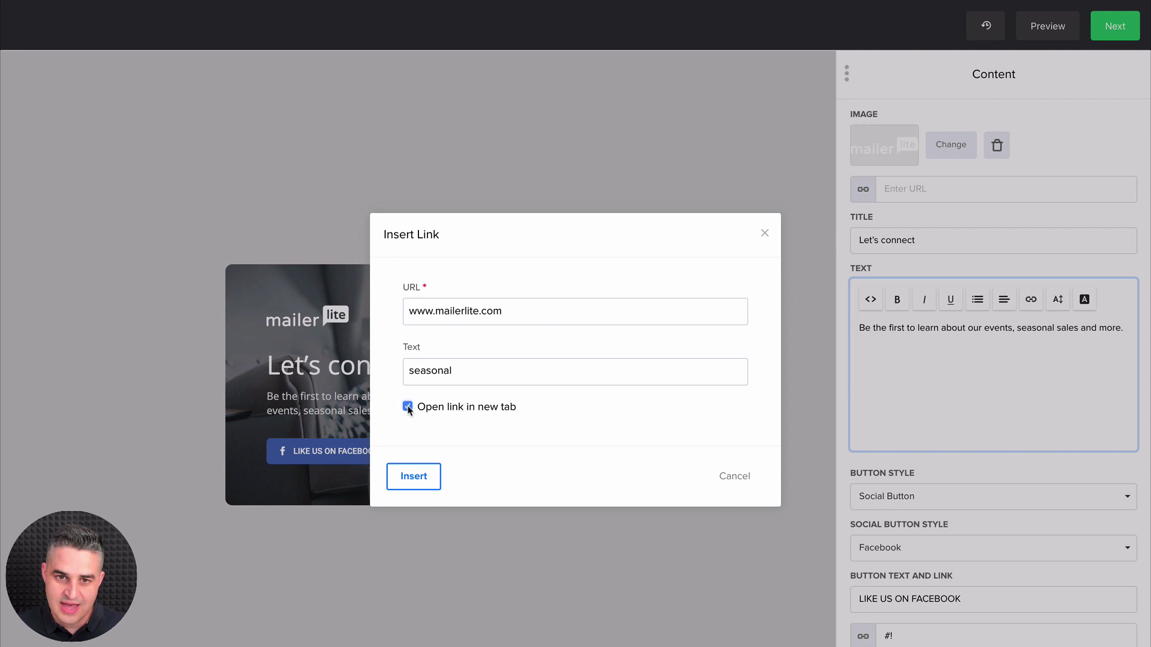
pyautogui.click(414, 476)
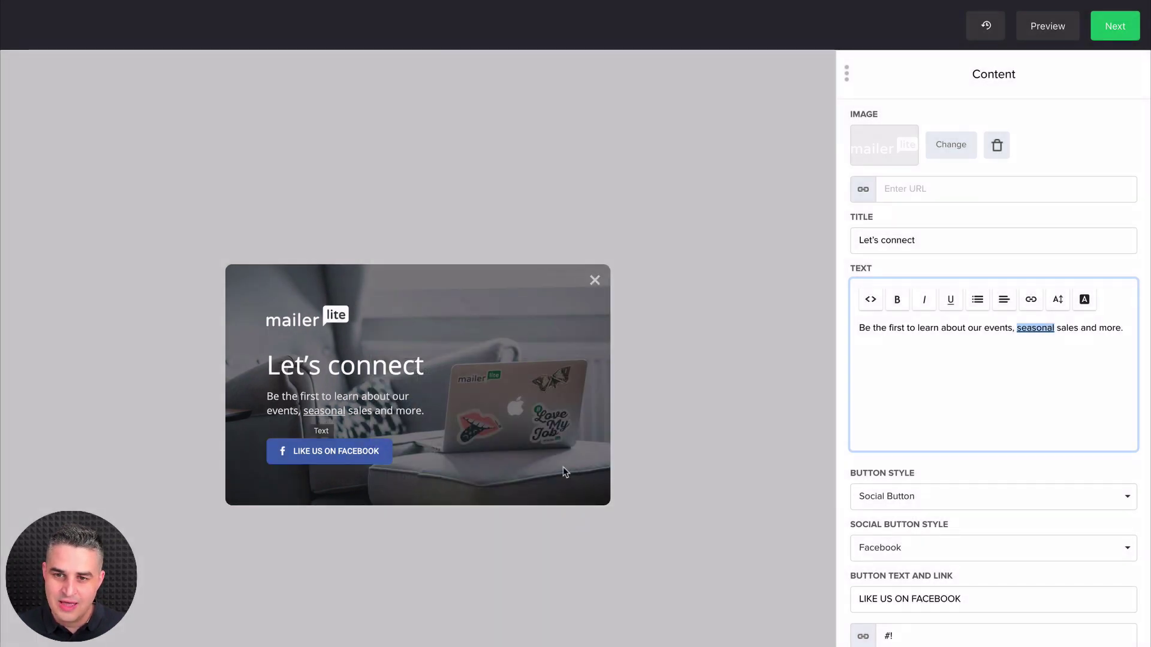
# Try Twitter, LinkedIn, Instagram, YouTube and Pinterest as the social button network.
pyautogui.scroll(-3, 828, 506)
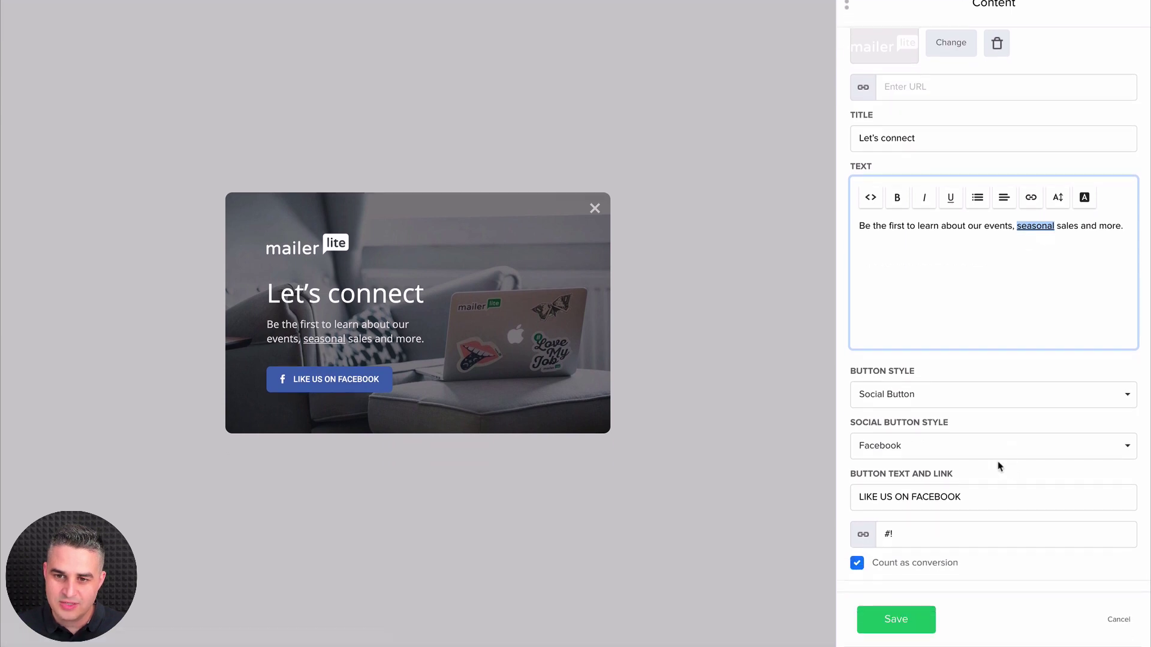
pyautogui.click(930, 444)
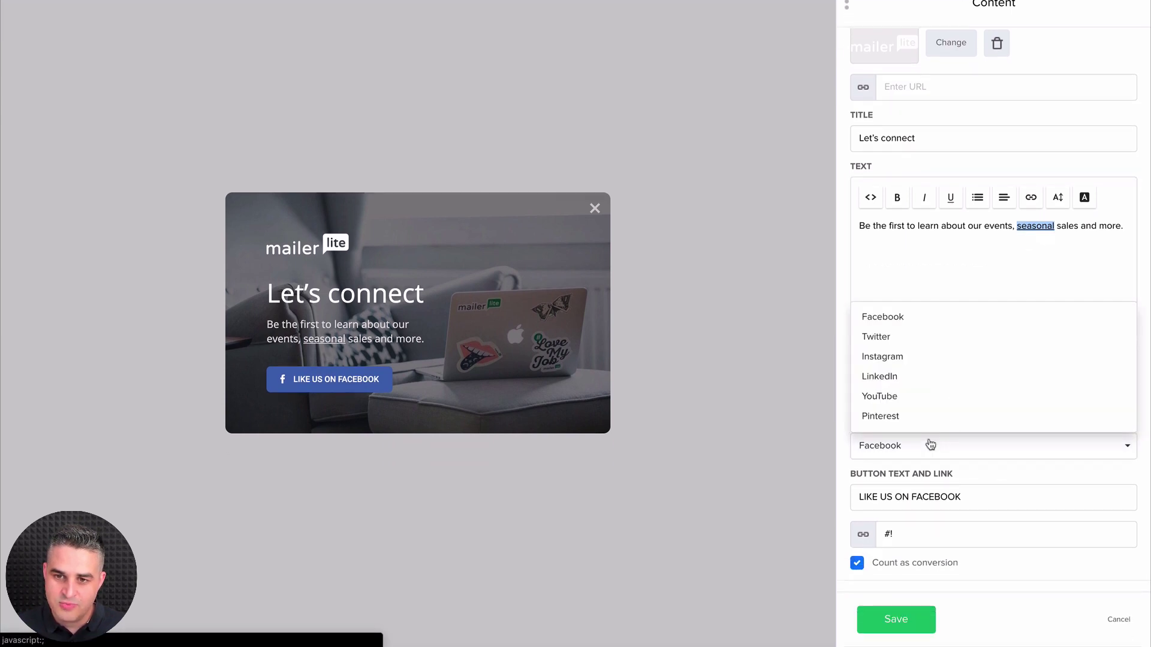
pyautogui.click(894, 338)
pyautogui.click(897, 449)
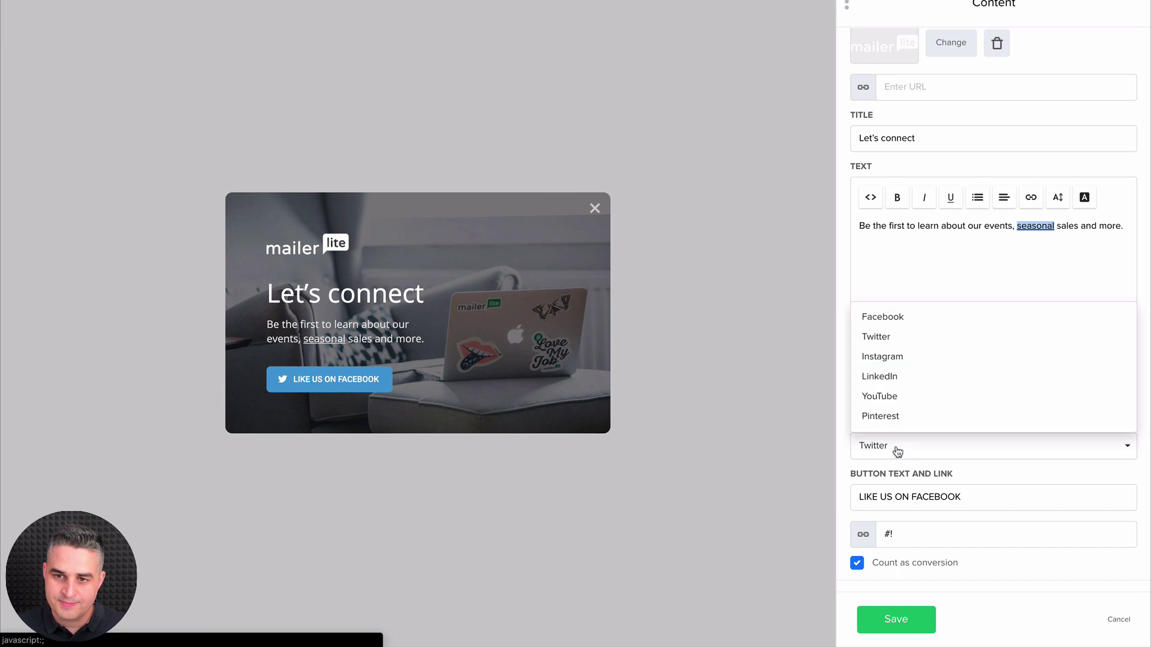
pyautogui.click(897, 378)
pyautogui.click(902, 453)
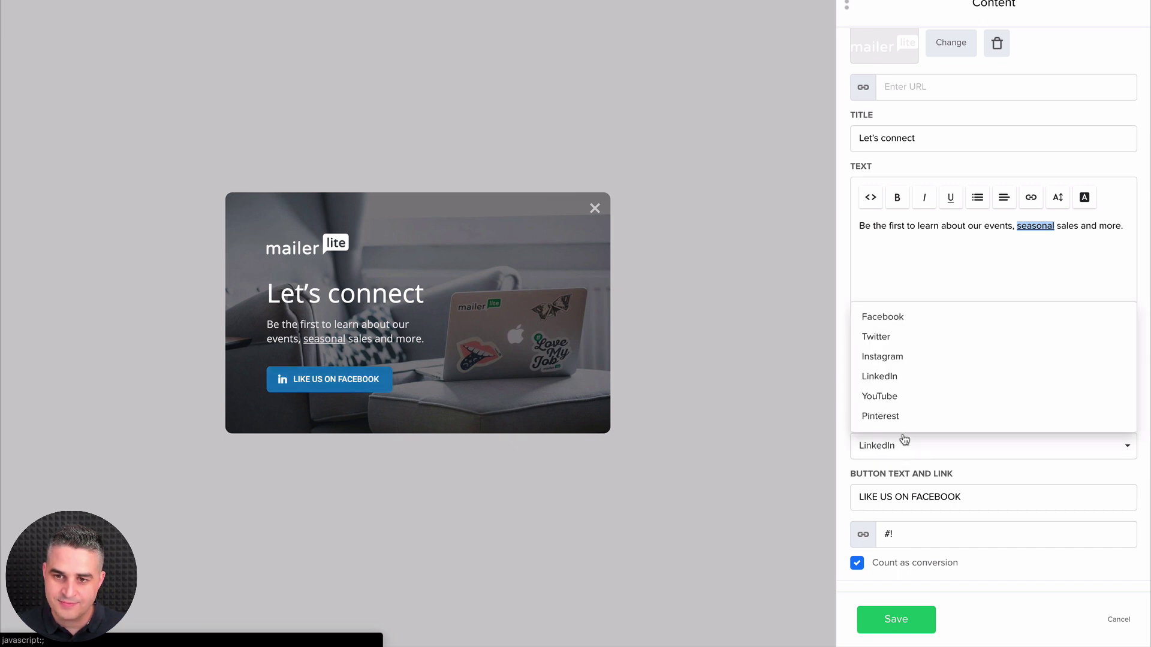
pyautogui.click(901, 358)
pyautogui.click(897, 448)
pyautogui.click(903, 404)
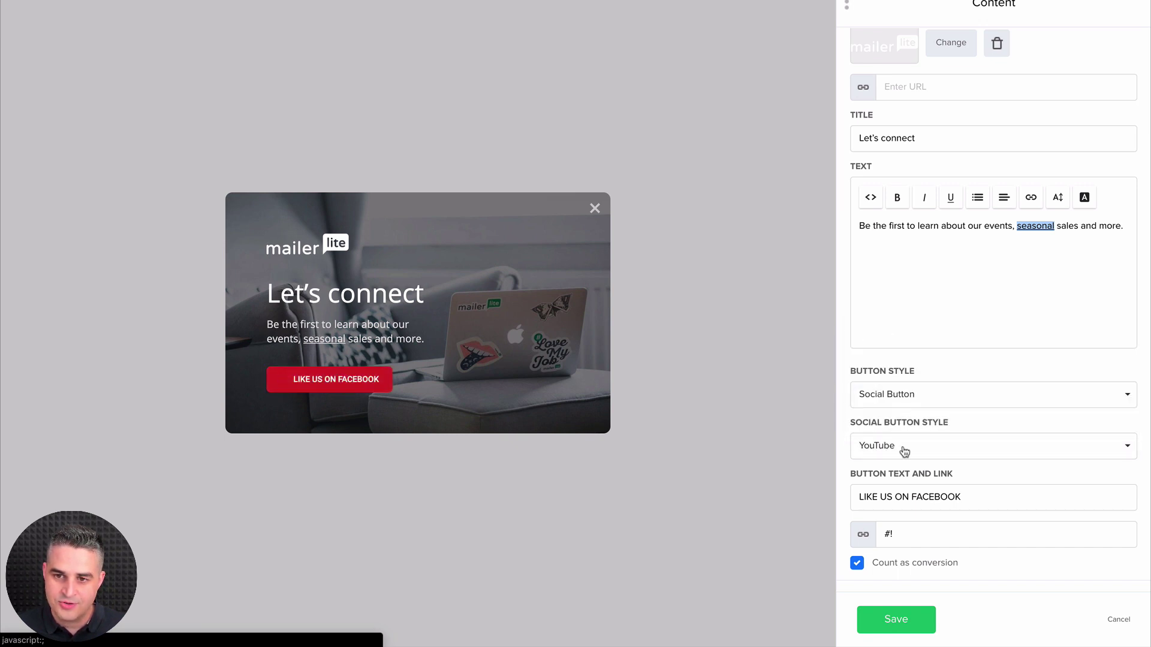
pyautogui.click(901, 453)
pyautogui.click(893, 416)
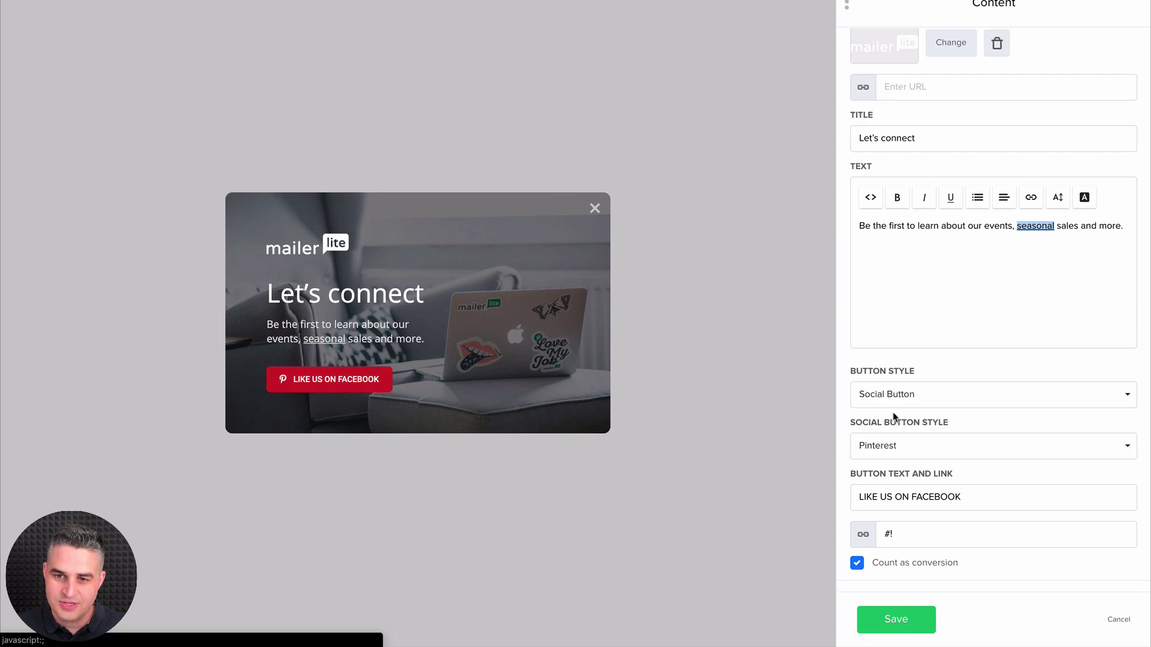
pyautogui.click(894, 451)
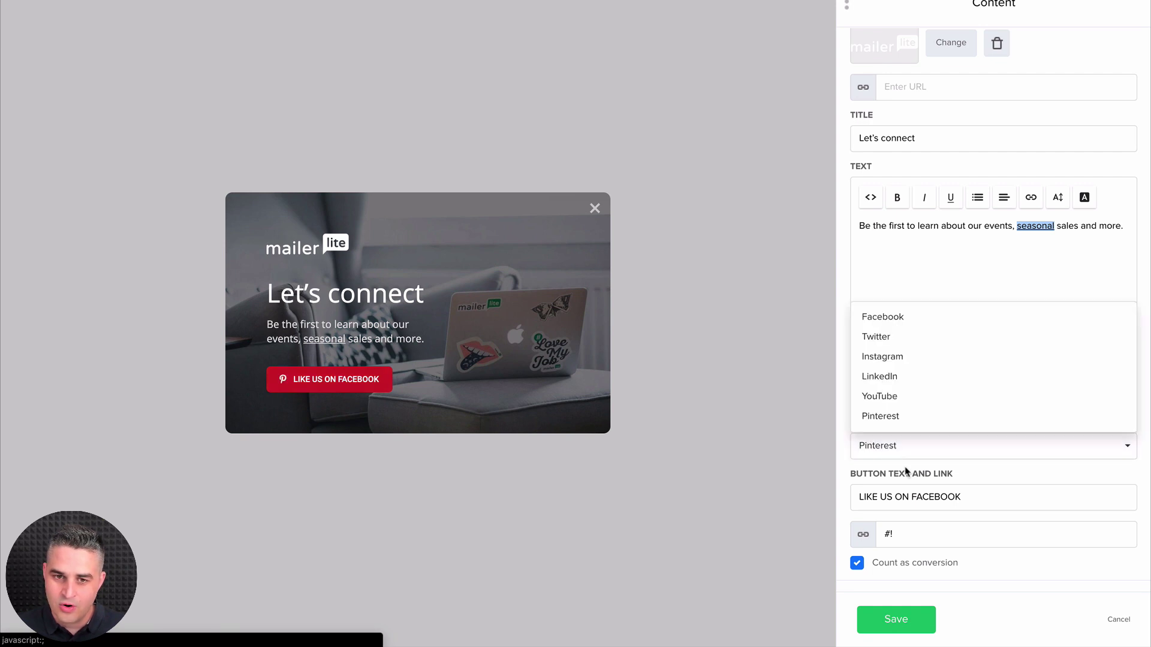
# Change the button style to a plain Custom Button.
pyautogui.click(903, 470)
pyautogui.click(901, 397)
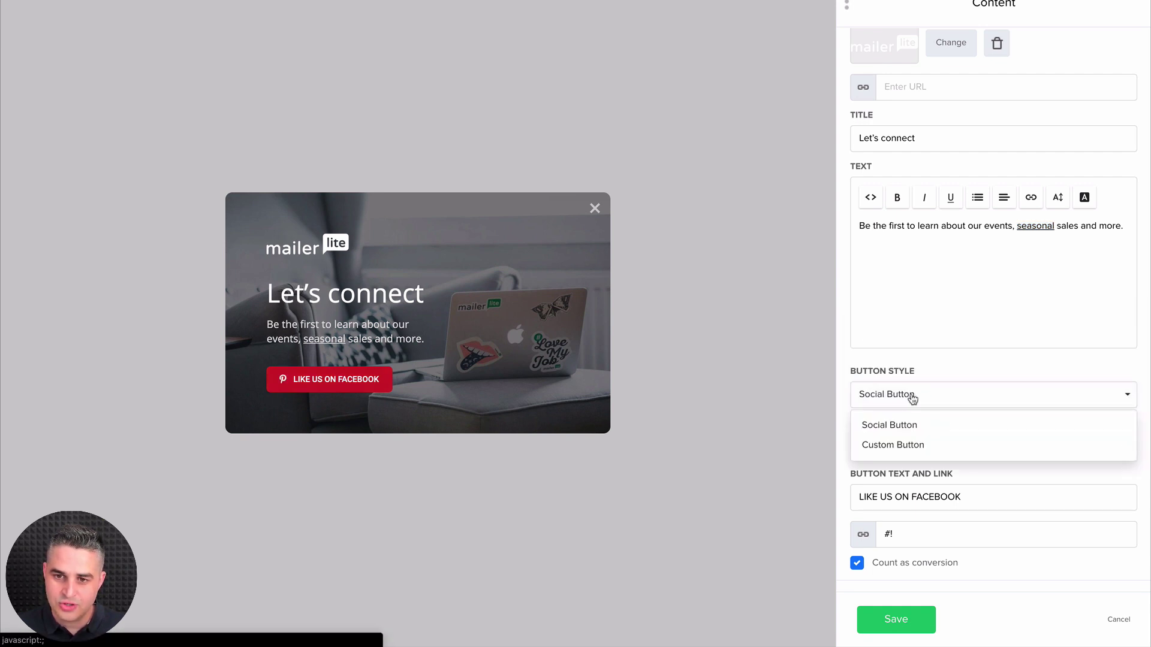
pyautogui.click(901, 455)
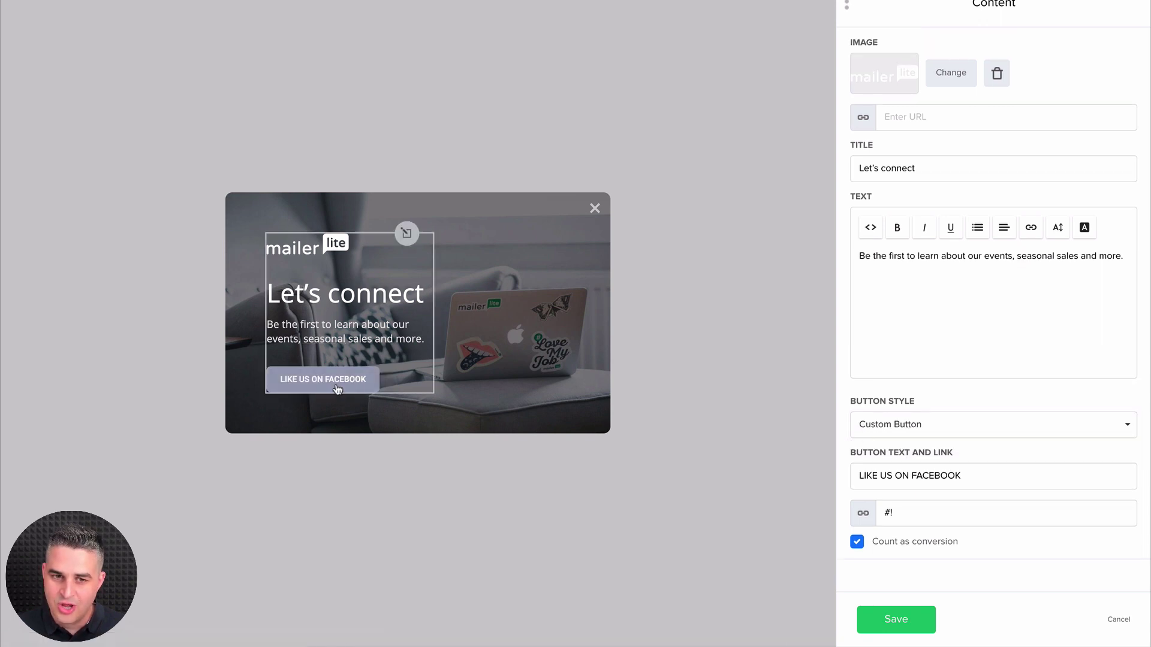
# Save the content, then give the custom button a #6e4354 plum background and save it.
pyautogui.click(884, 609)
pyautogui.click(906, 276)
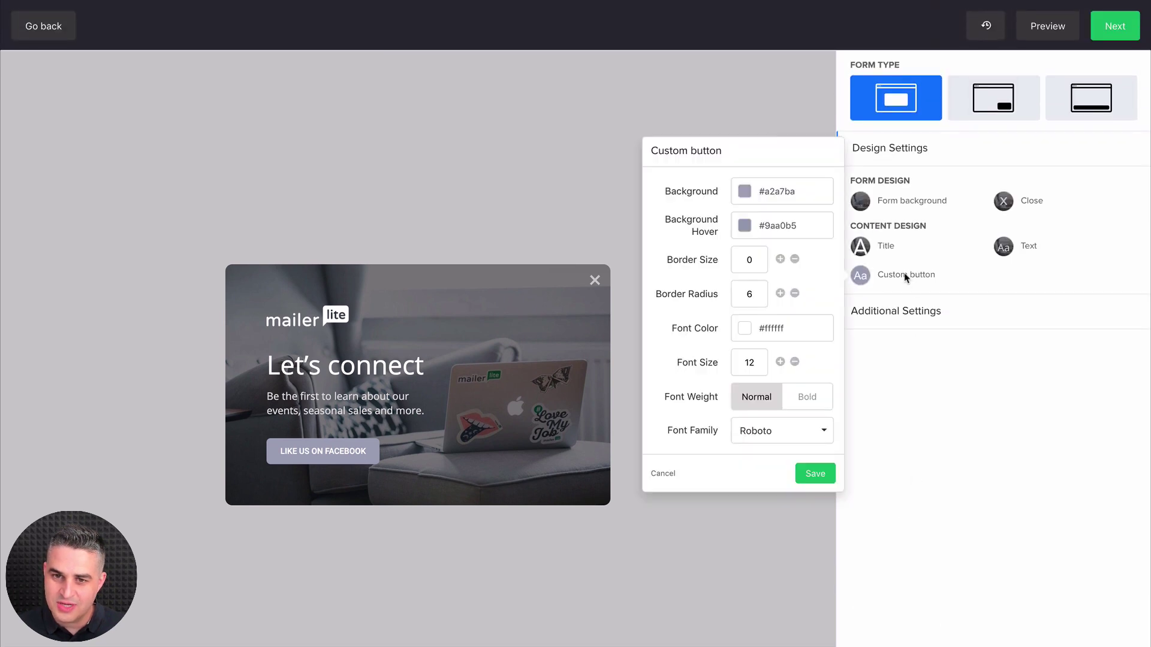
pyautogui.click(745, 197)
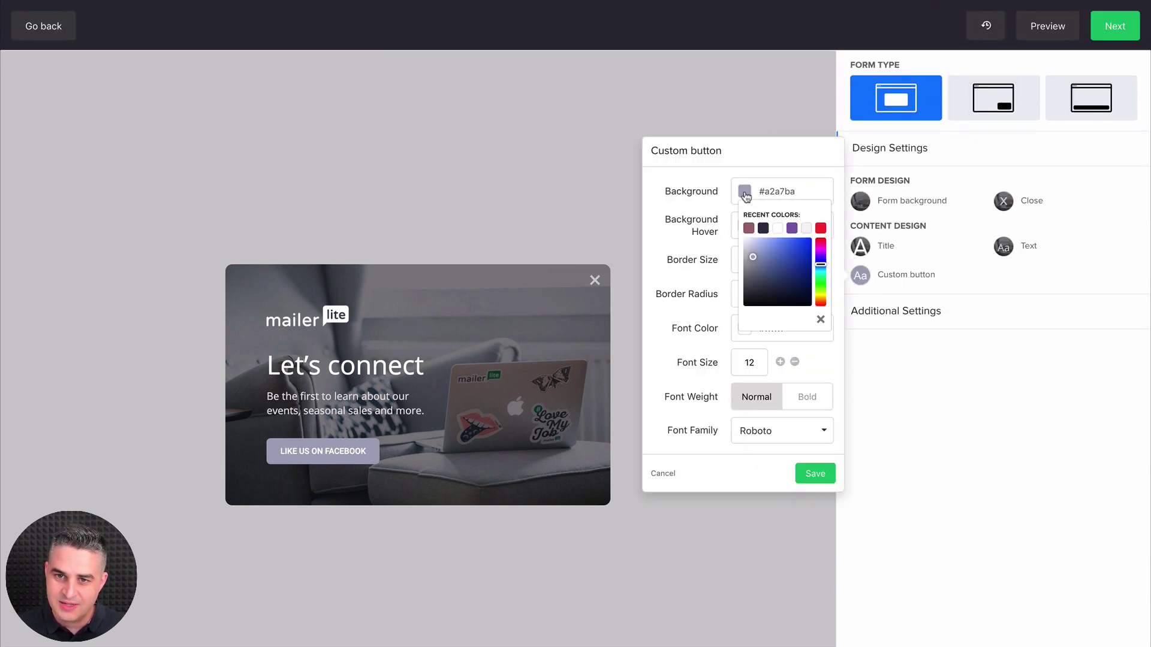
pyautogui.moveTo(774, 258)
pyautogui.mouseDown()
pyautogui.moveTo(809, 259)
pyautogui.moveTo(783, 287)
pyautogui.moveTo(774, 265)
pyautogui.moveTo(783, 262)
pyautogui.moveTo(770, 277)
pyautogui.mouseUp()
pyautogui.click(820, 243)
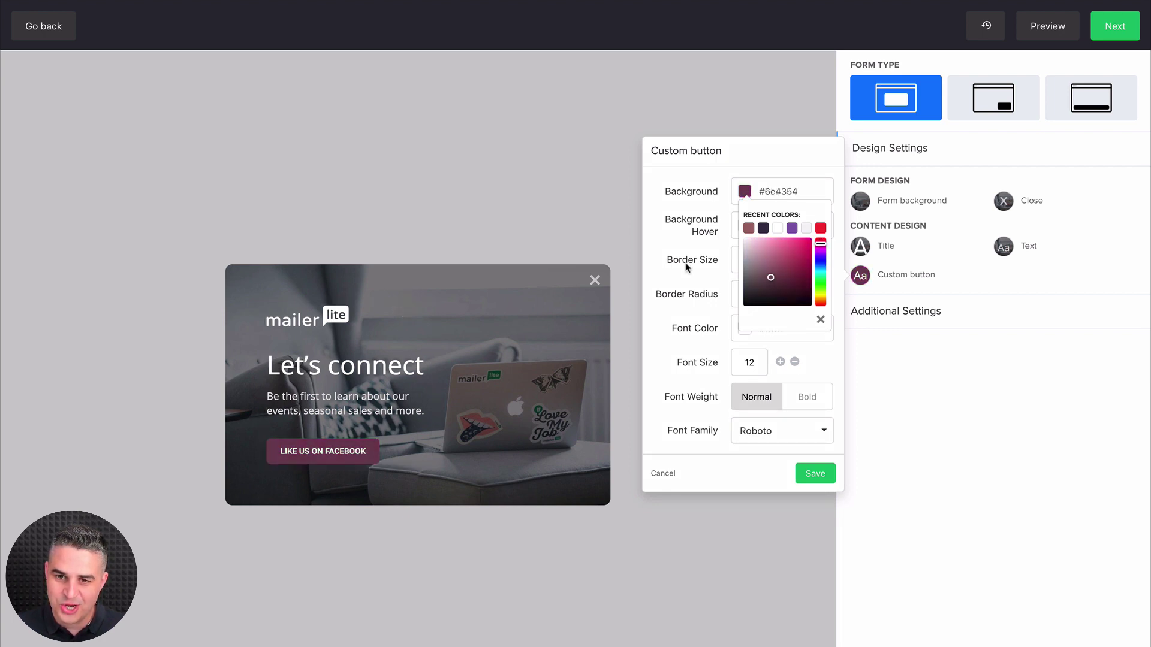
pyautogui.click(813, 475)
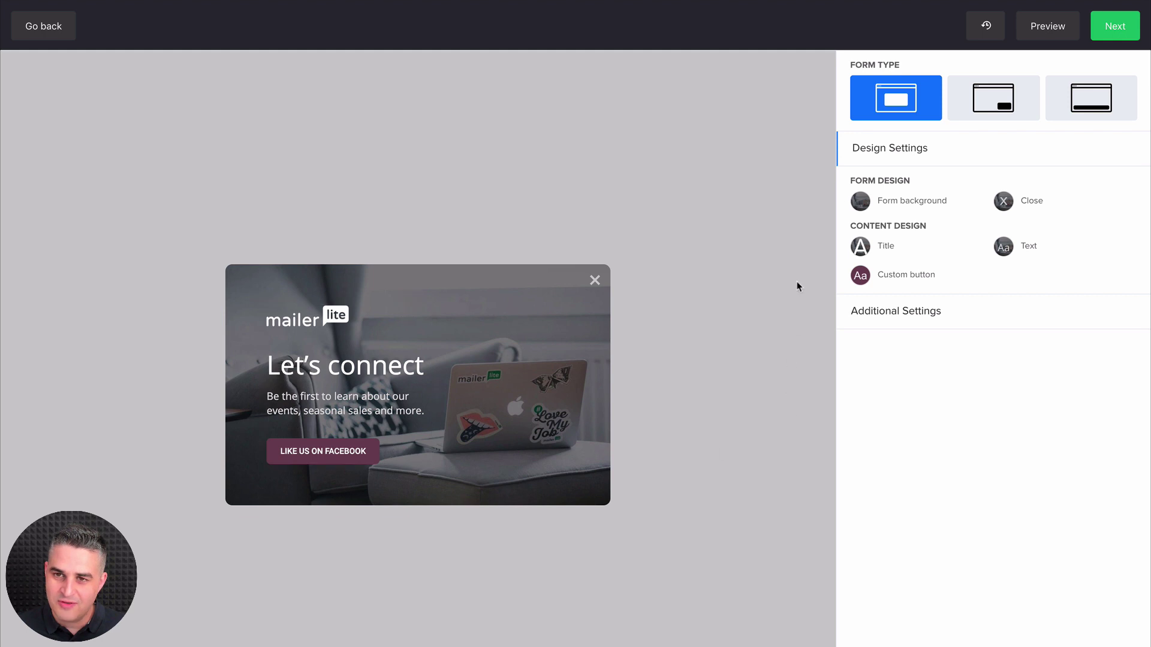
# Undo the background colour and custom button changes, then reopen the pop-up content for editing.
pyautogui.click(986, 27)
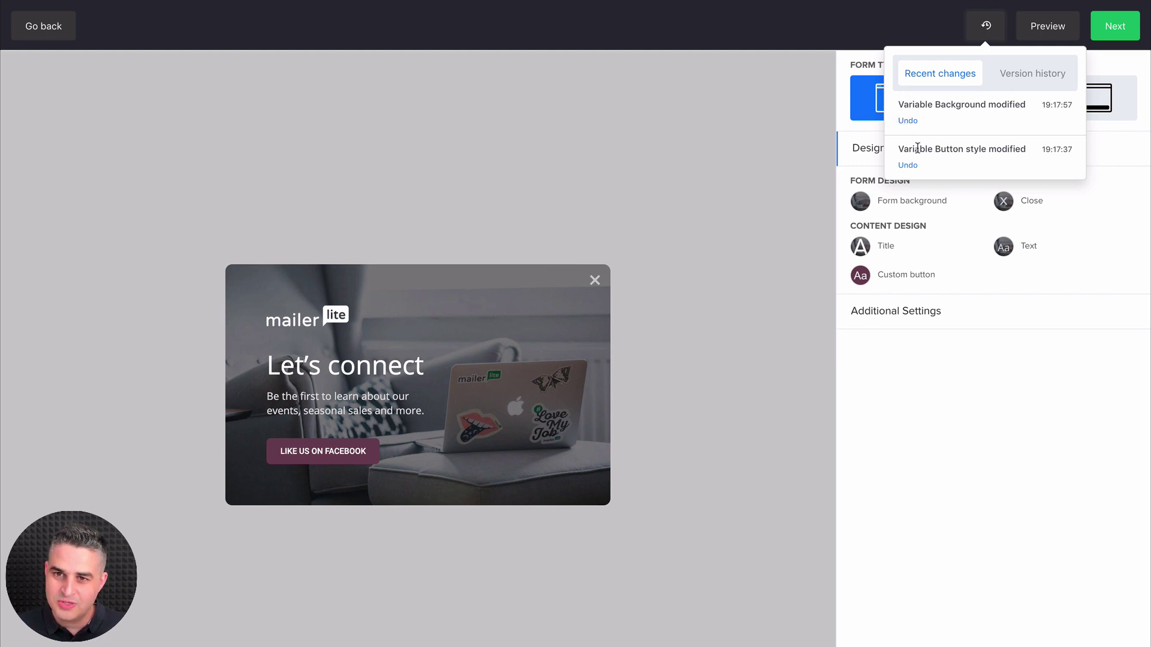
pyautogui.click(909, 122)
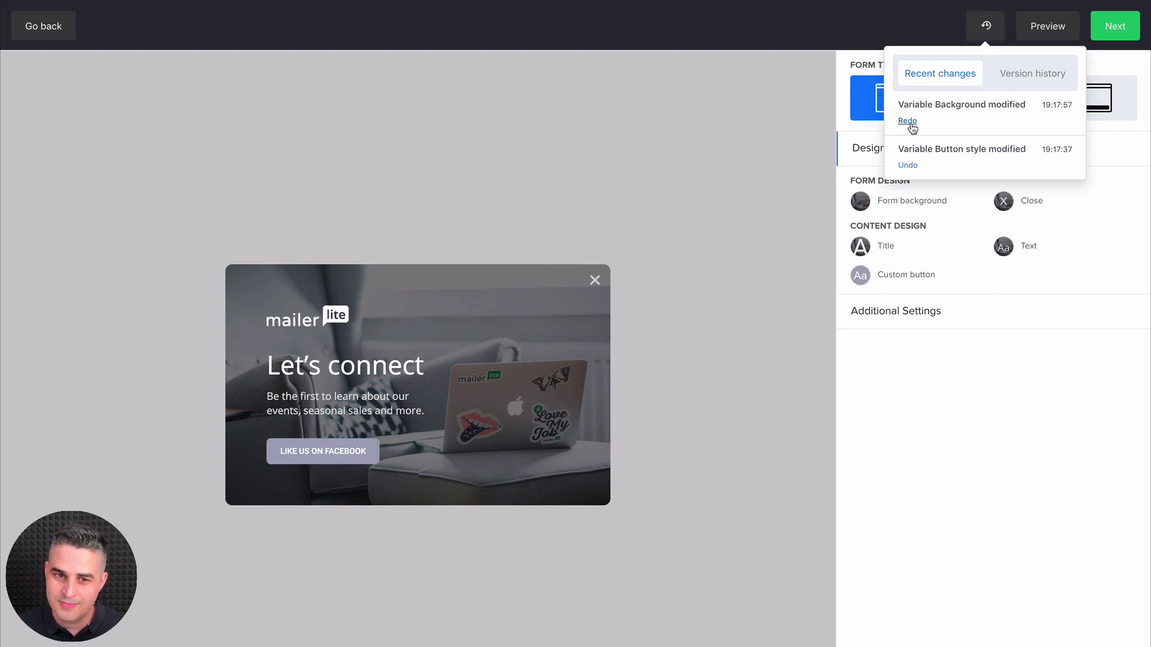
pyautogui.click(904, 167)
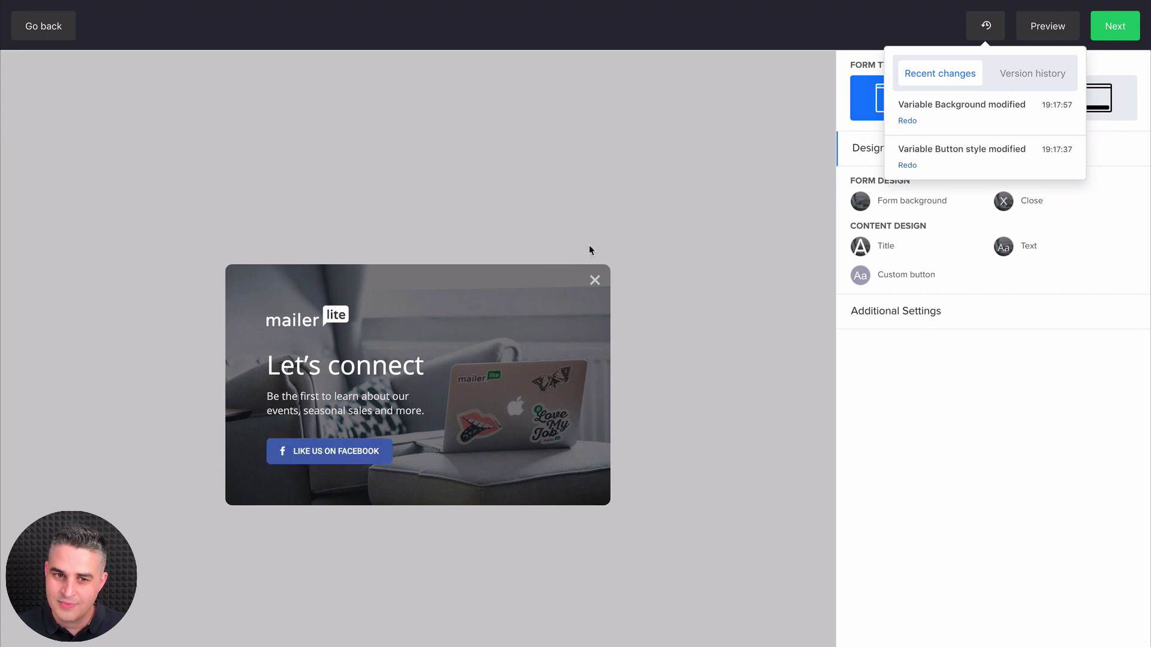
pyautogui.click(350, 430)
# Count the Facebook button as a conversion, save the content and move on to Behaviour.
pyautogui.scroll(-2, 1059, 516)
pyautogui.scroll(-2, 1031, 509)
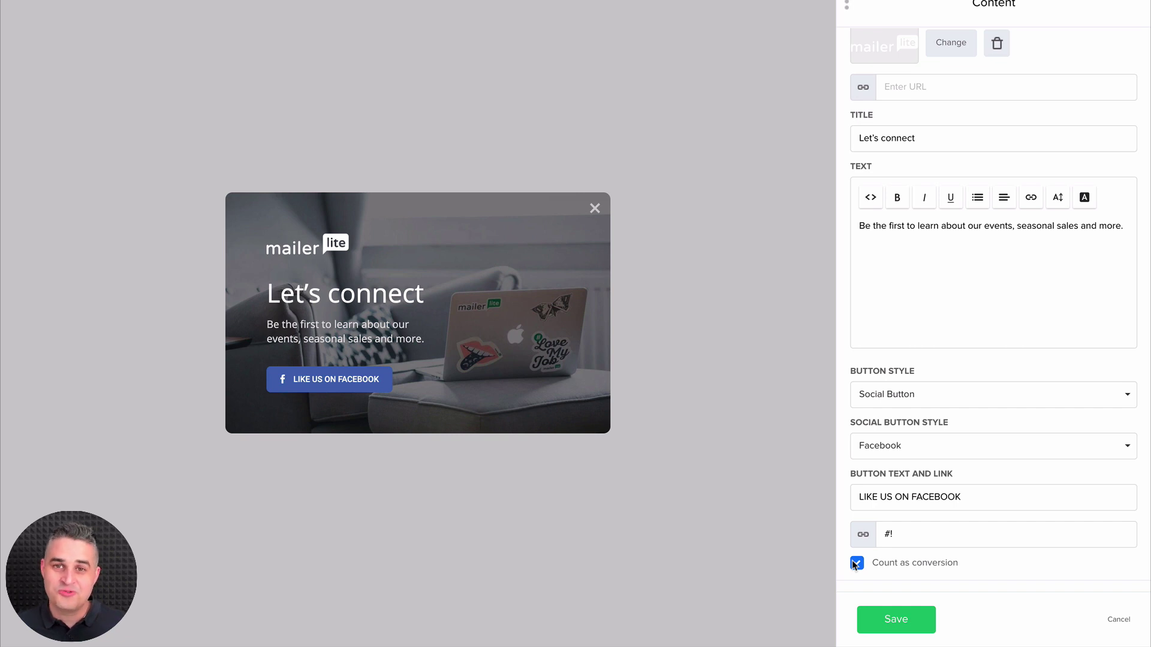
pyautogui.click(896, 619)
pyautogui.scroll(3, 756, 485)
pyautogui.click(1115, 27)
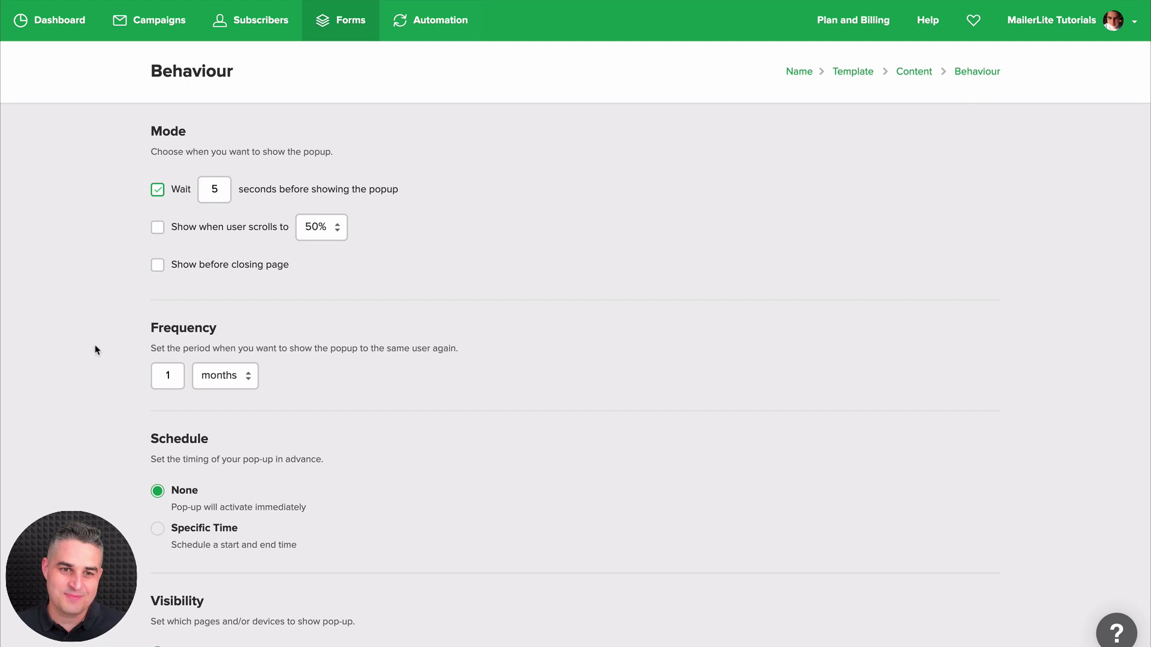
# Review the 5-second delay and frequency options, keeping the 1-month repeat.
pyautogui.scroll(-1, 352, 343)
pyautogui.scroll(-2, 352, 343)
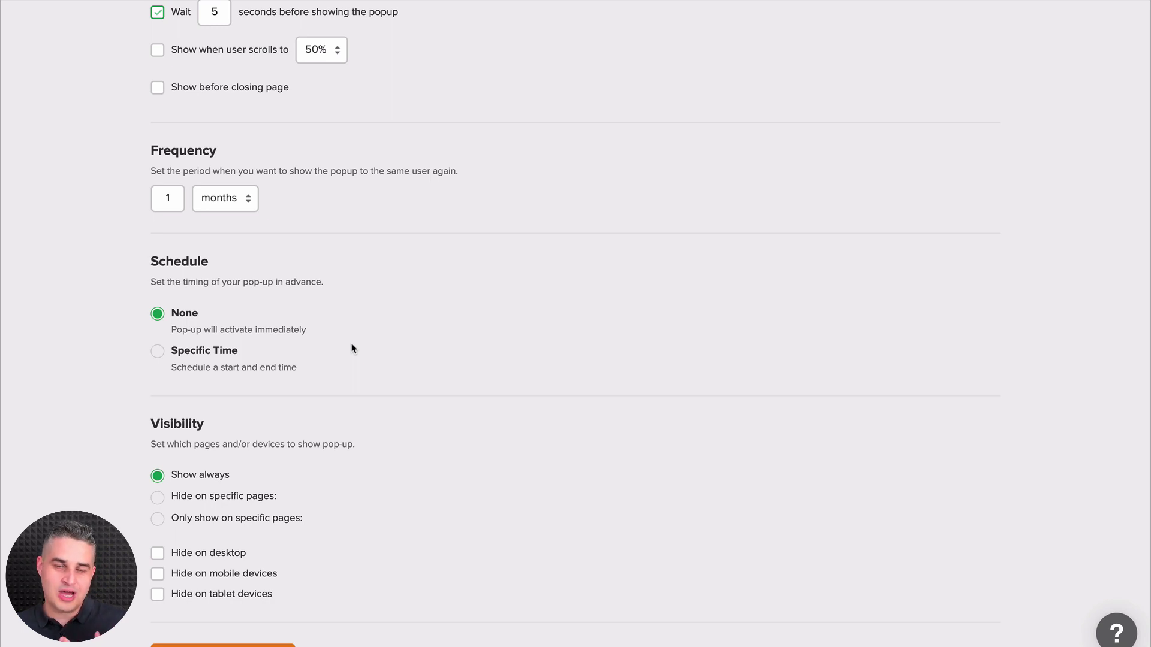
pyautogui.click(222, 200)
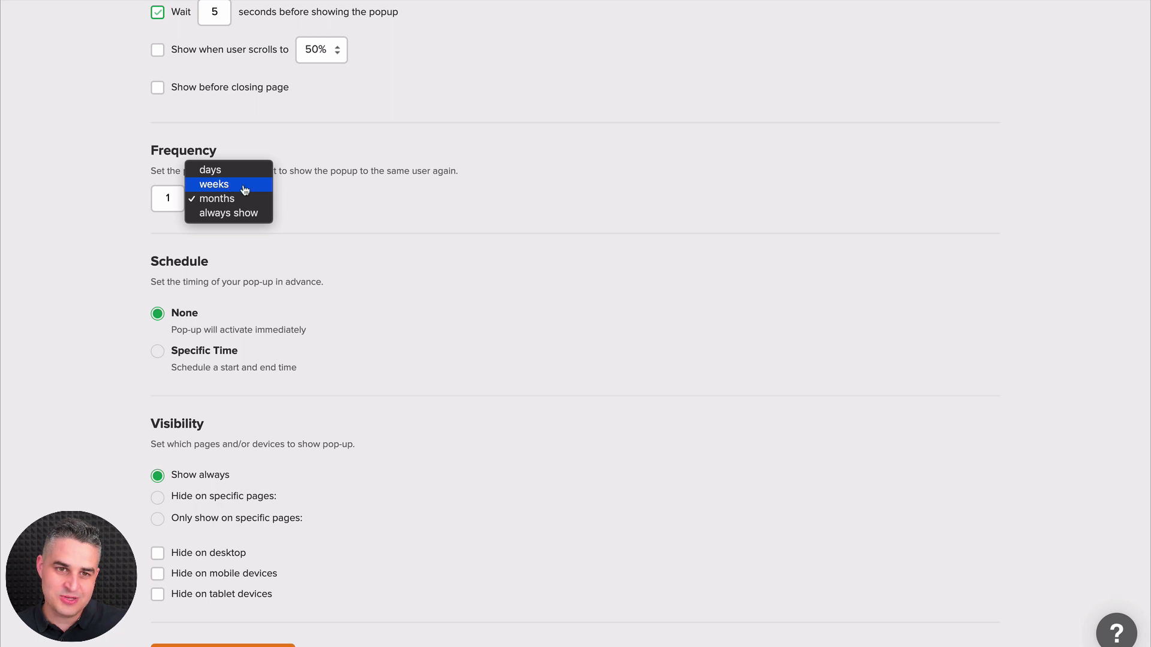
pyautogui.click(424, 290)
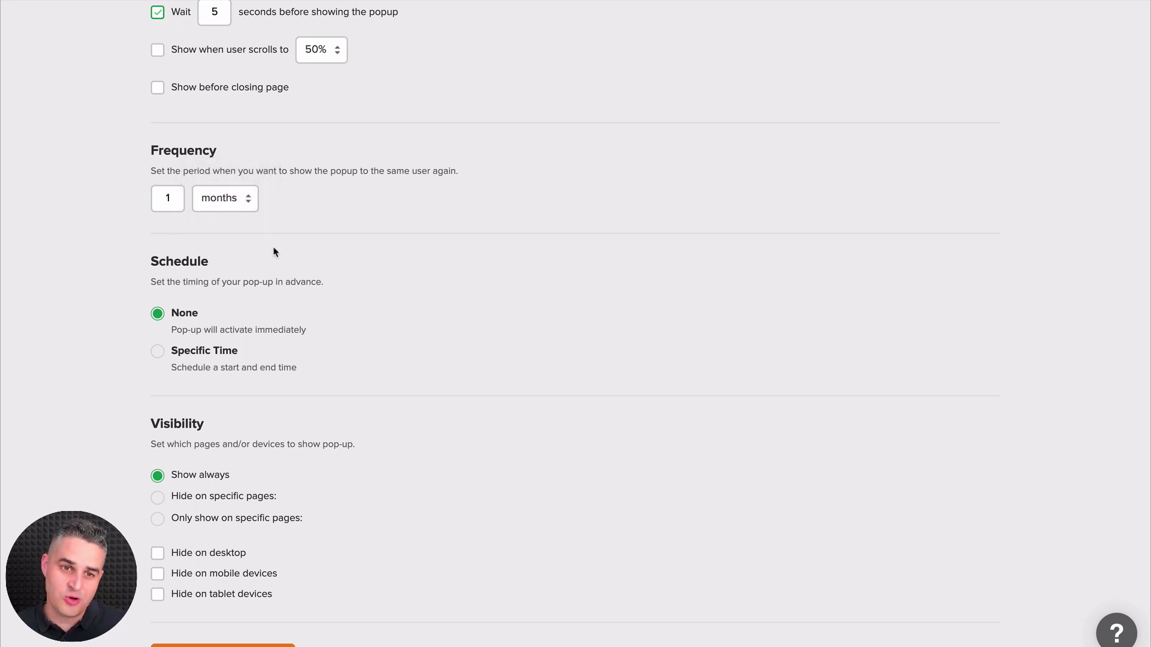
pyautogui.click(158, 352)
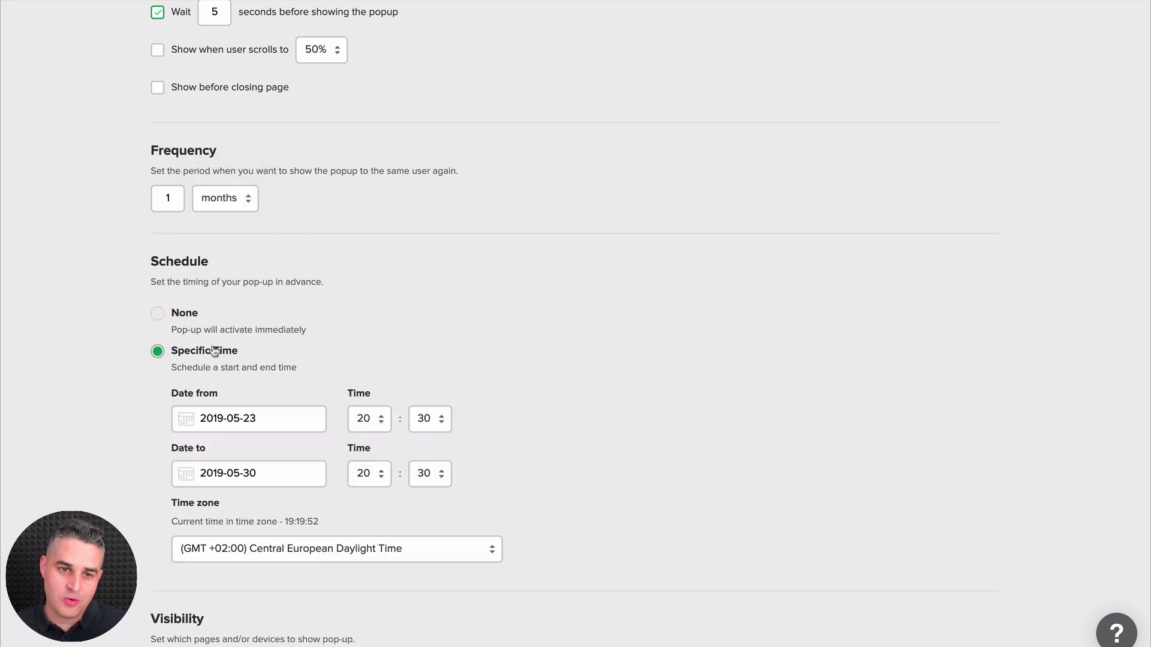
pyautogui.scroll(-3, 672, 355)
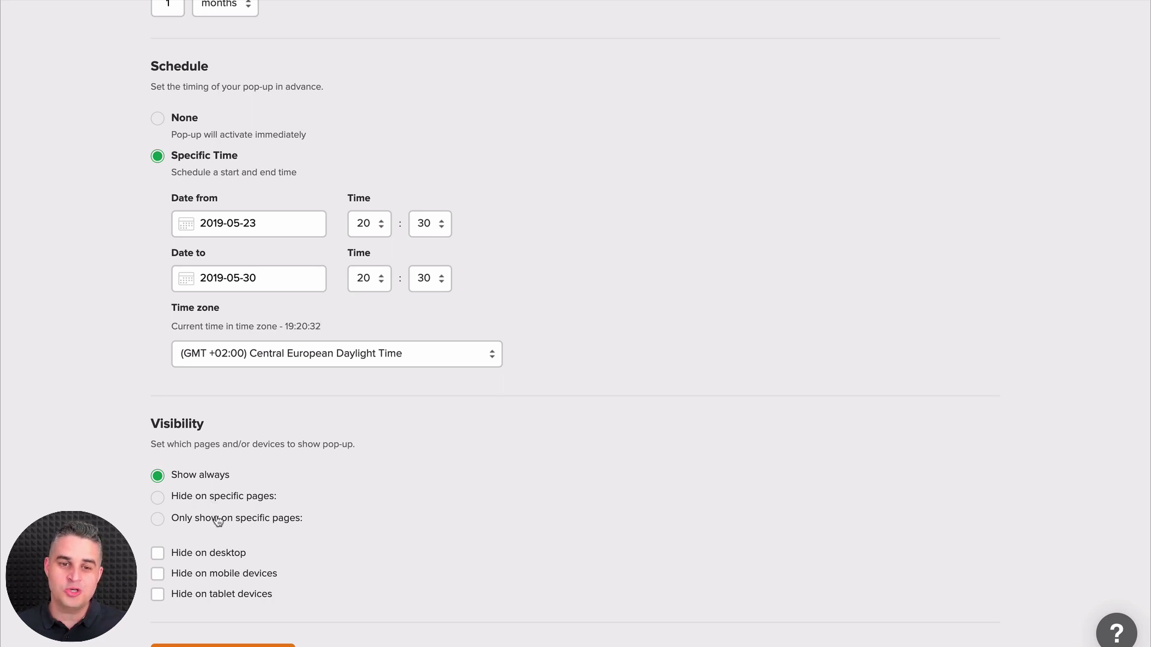
pyautogui.scroll(-2, 222, 521)
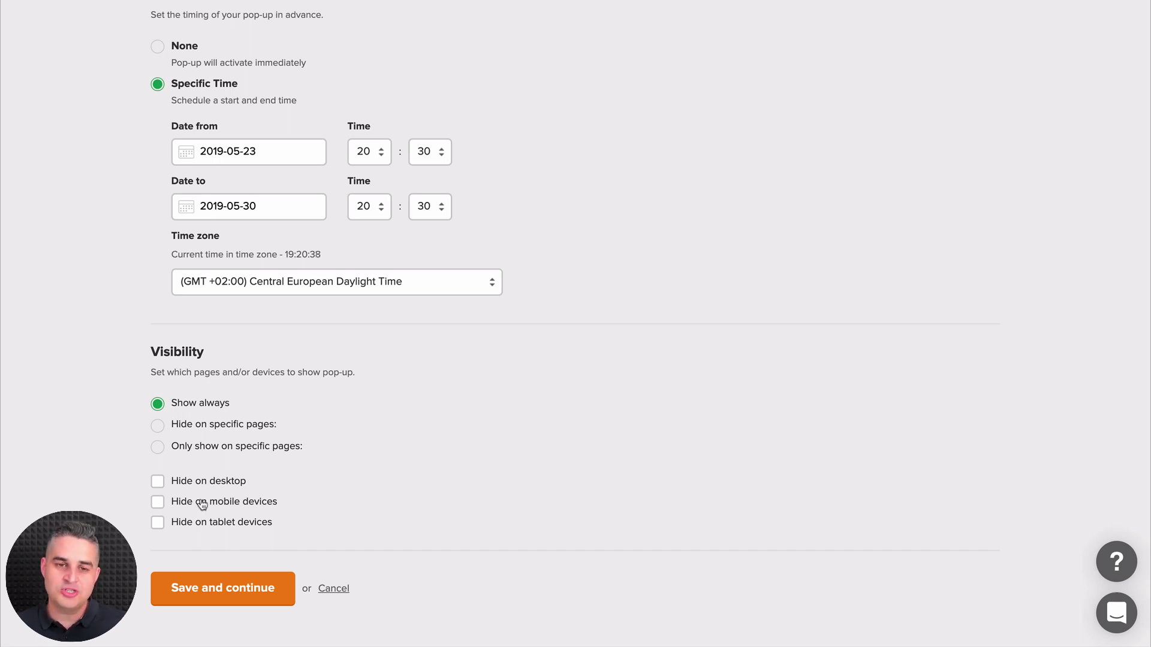
# Save the behaviour settings and continue to the Install tracker page.
pyautogui.click(238, 589)
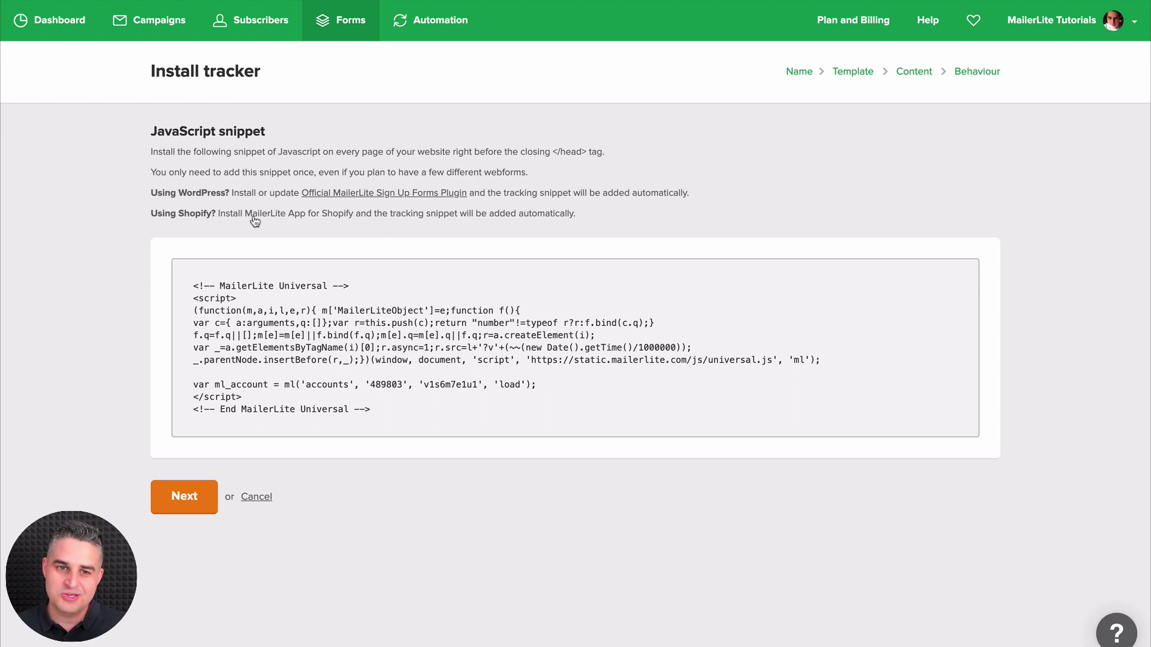
# Finish setup and switch the Social Pop-up's status to Active.
pyautogui.click(183, 495)
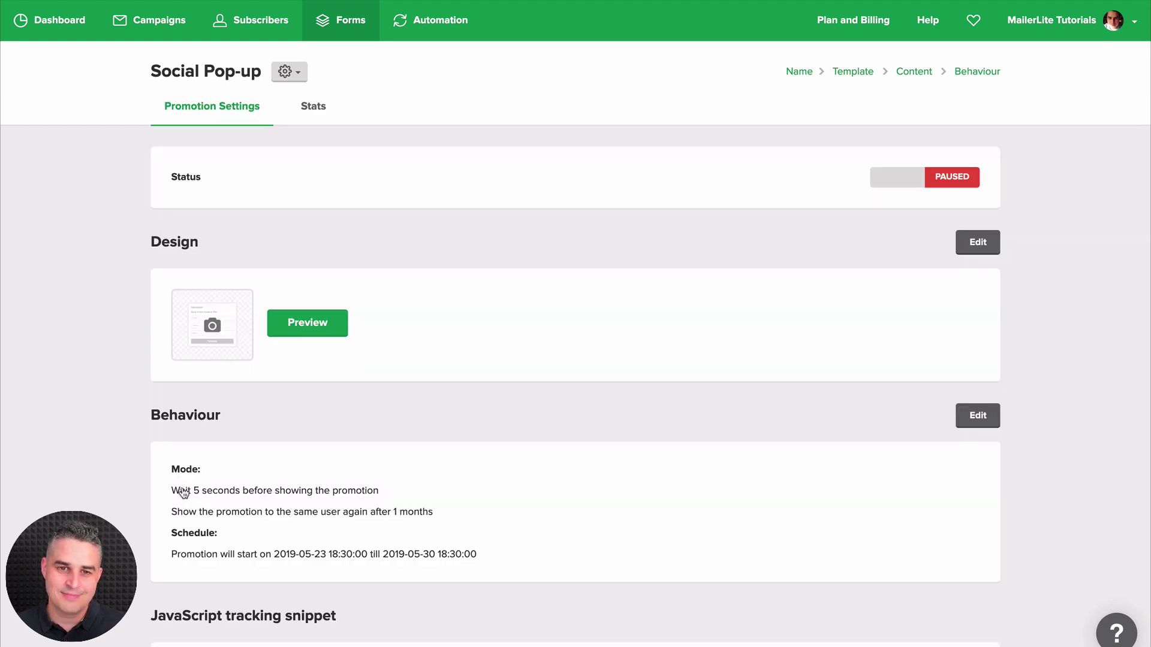
pyautogui.click(914, 181)
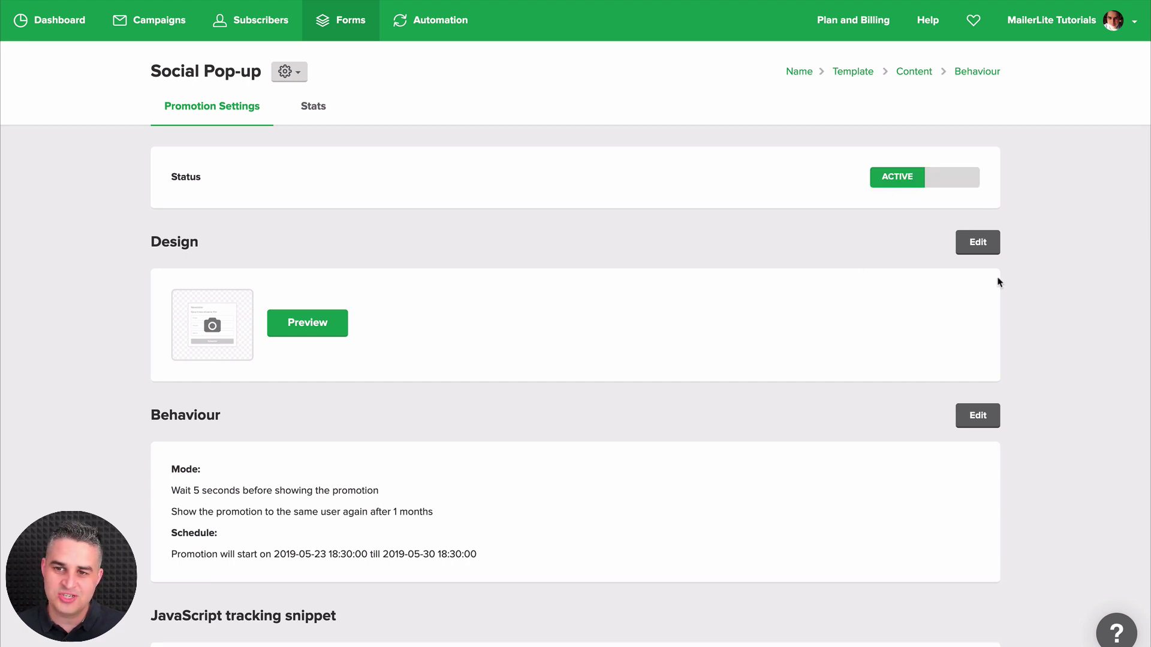
pyautogui.scroll(-3, 794, 336)
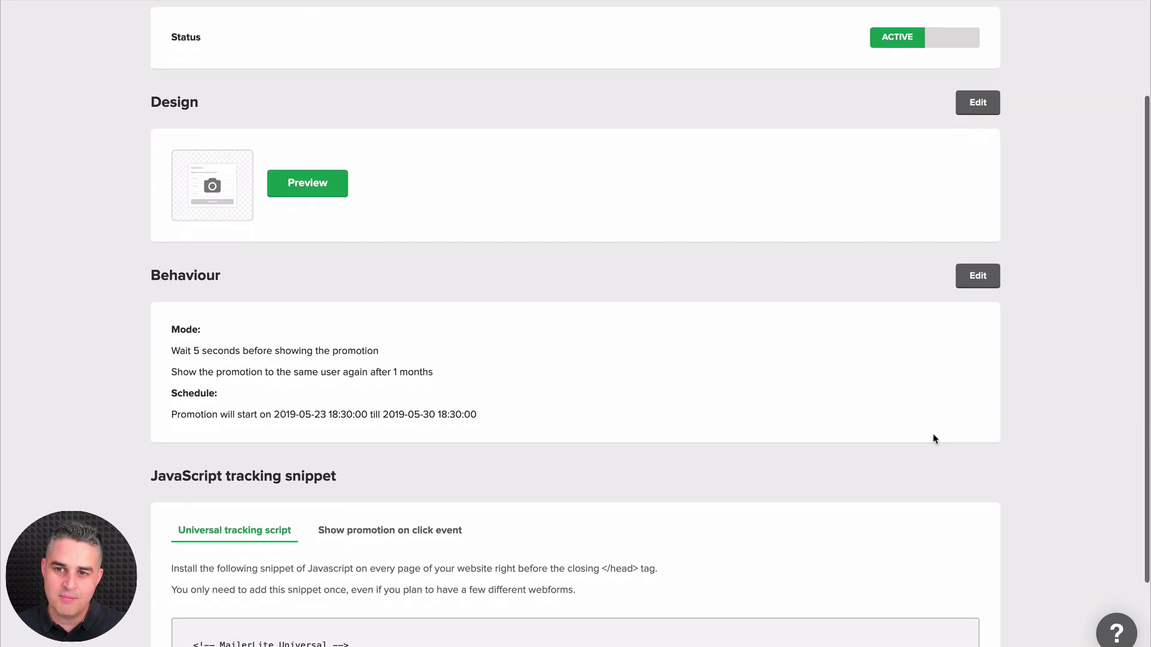
pyautogui.scroll(-5, 516, 429)
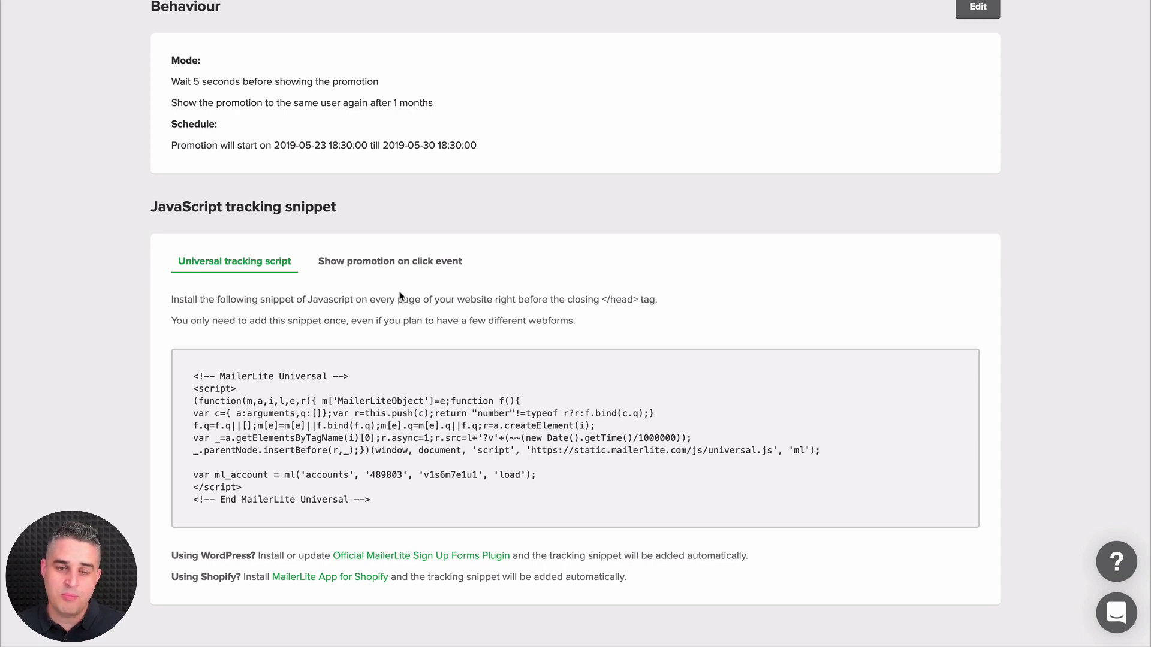
# View the 'Show promotion on click' event tracking snippet.
pyautogui.click(400, 268)
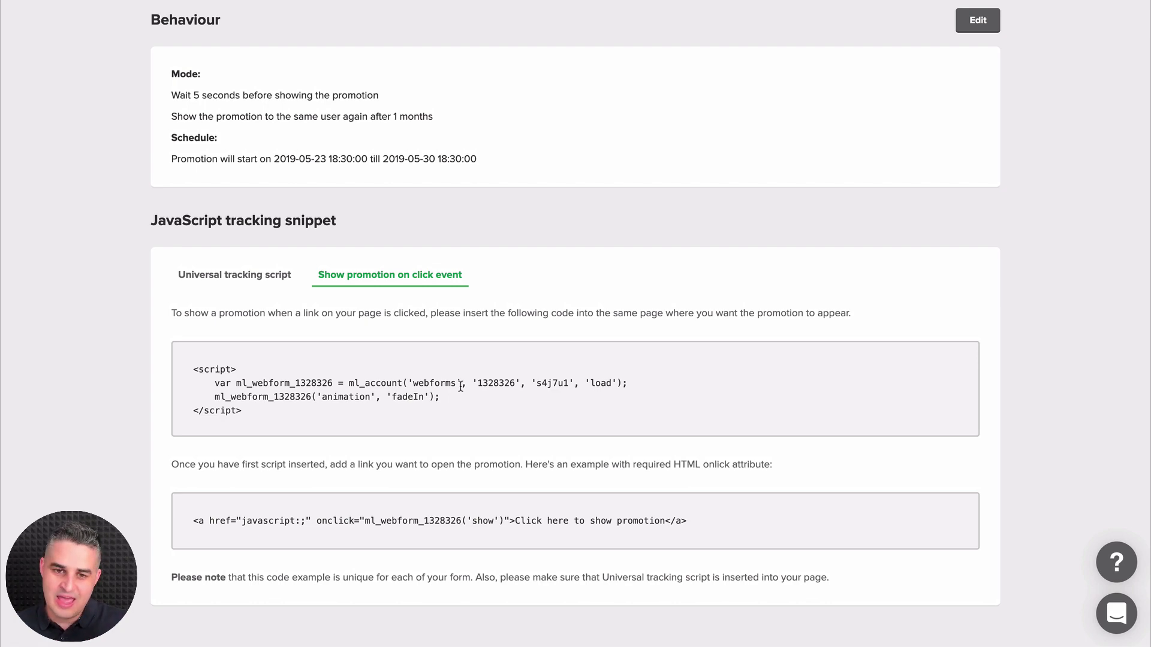
pyautogui.scroll(2, 461, 386)
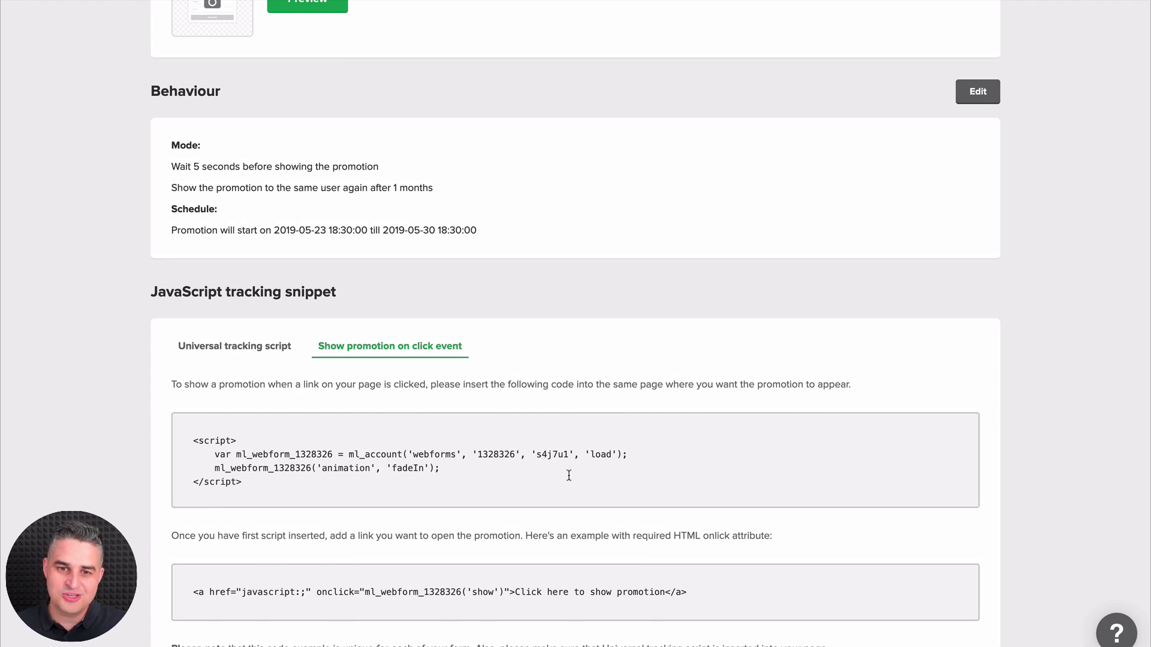
pyautogui.scroll(5, 569, 479)
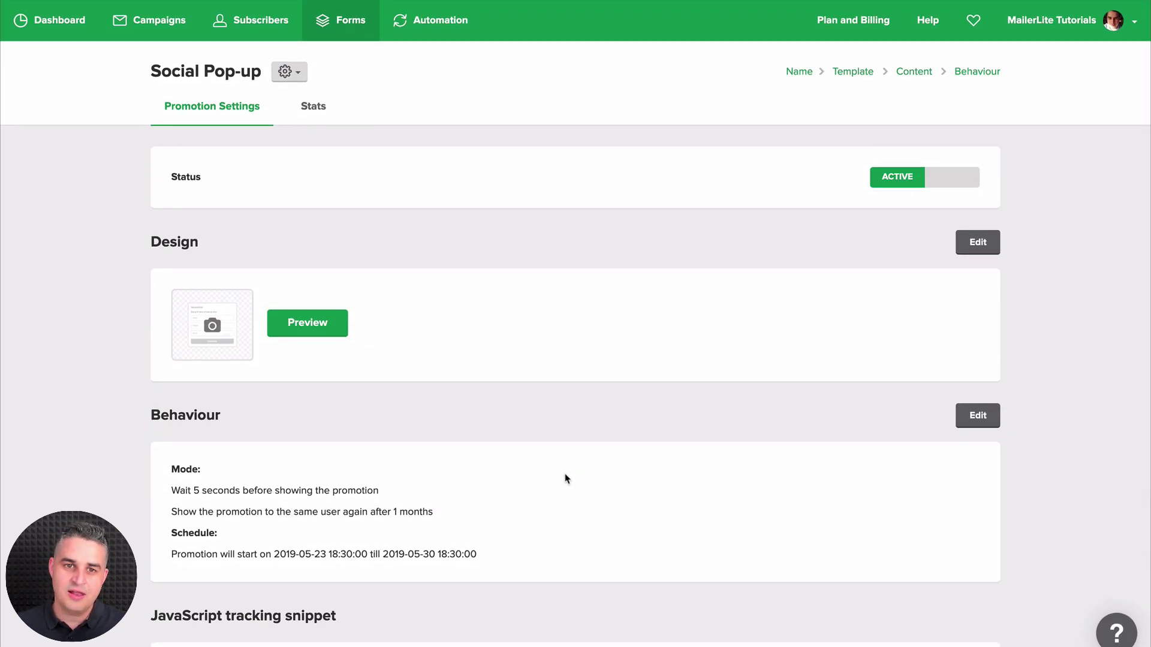
# Open the Social Pop-up's Stats: 0 conversions, 0 impressions, 0.00% conversion rate.
pyautogui.click(316, 110)
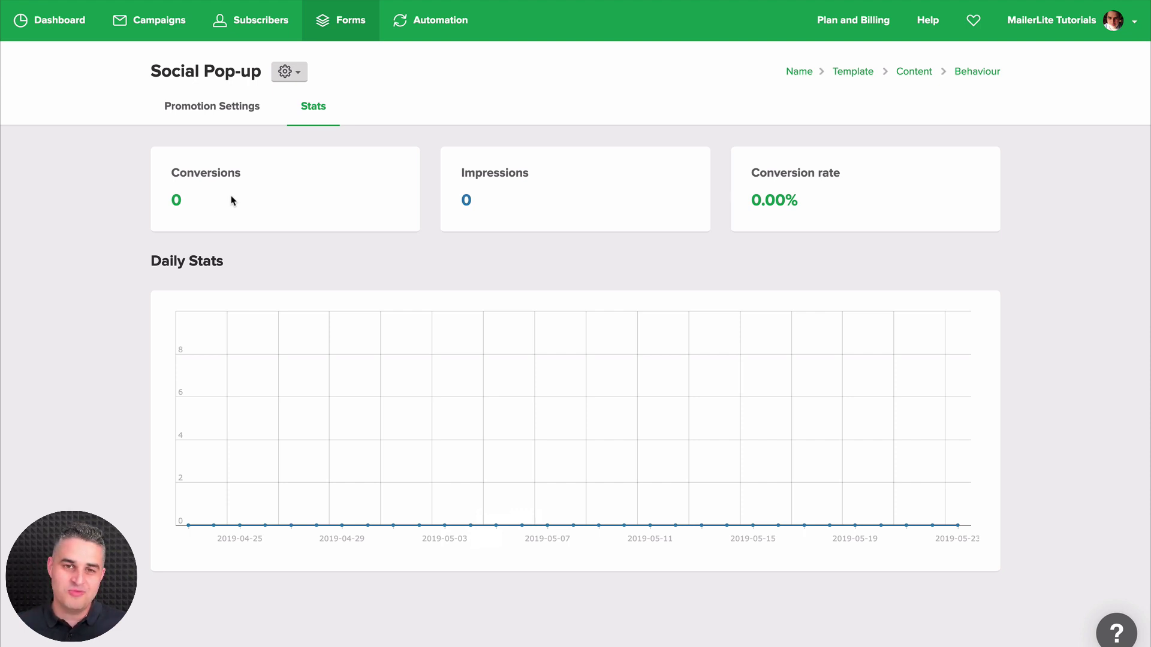
# Return to Promotion Settings, showing Active, 5-second wait and the 2019-05-23 to 2019-05-30 schedule.
pyautogui.click(235, 116)
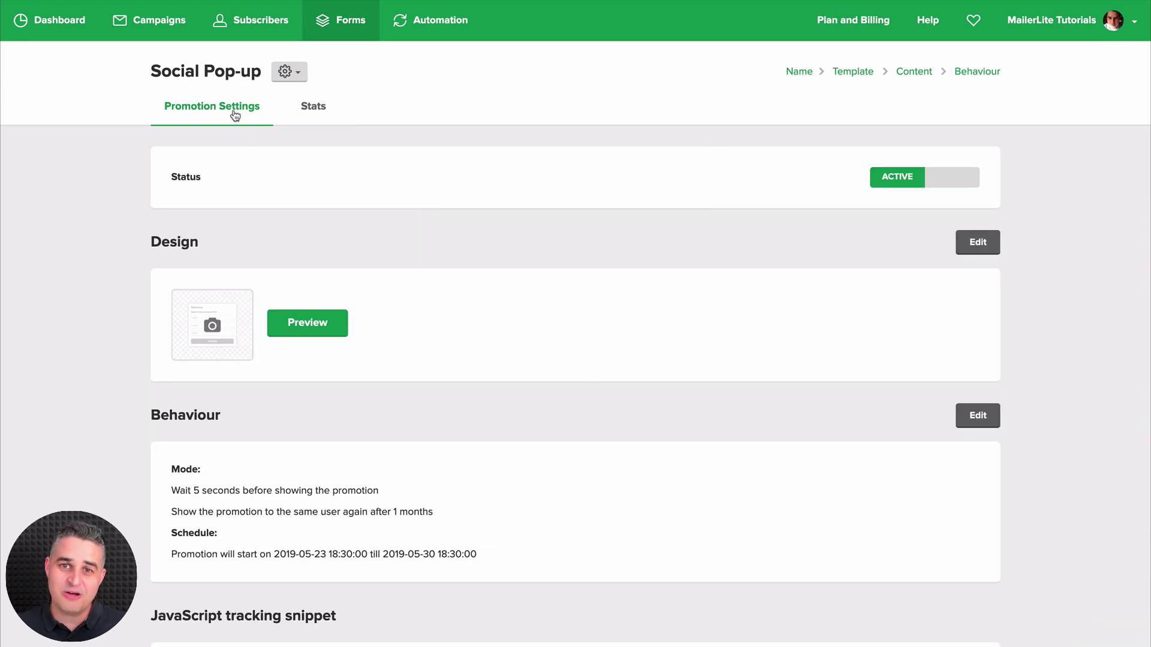